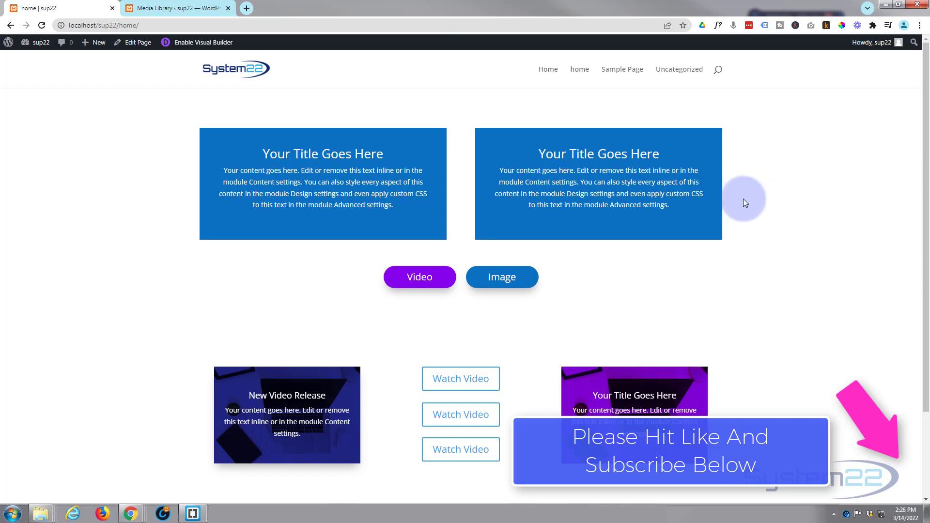
# Step: Preview the Video button's popup with playback and the Image button's popup on the live page, closing each one
pyautogui.click(423, 278)
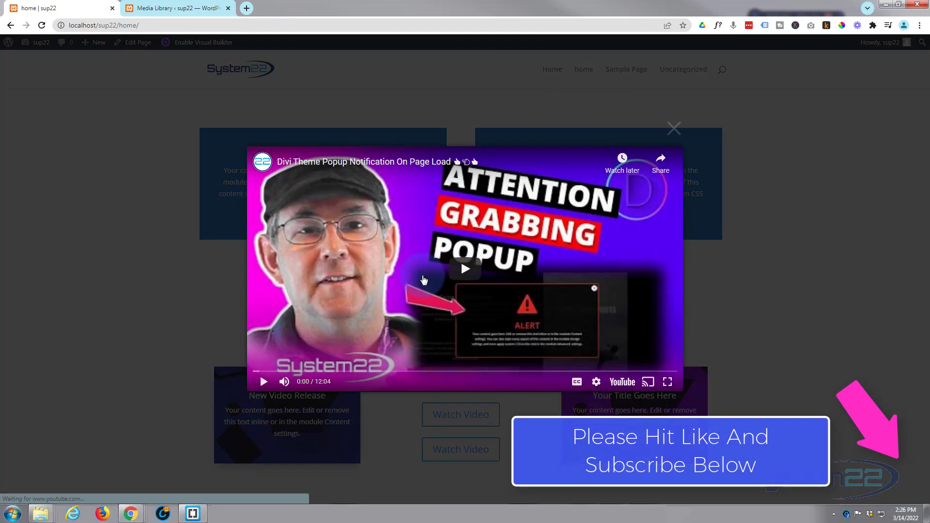
pyautogui.click(448, 274)
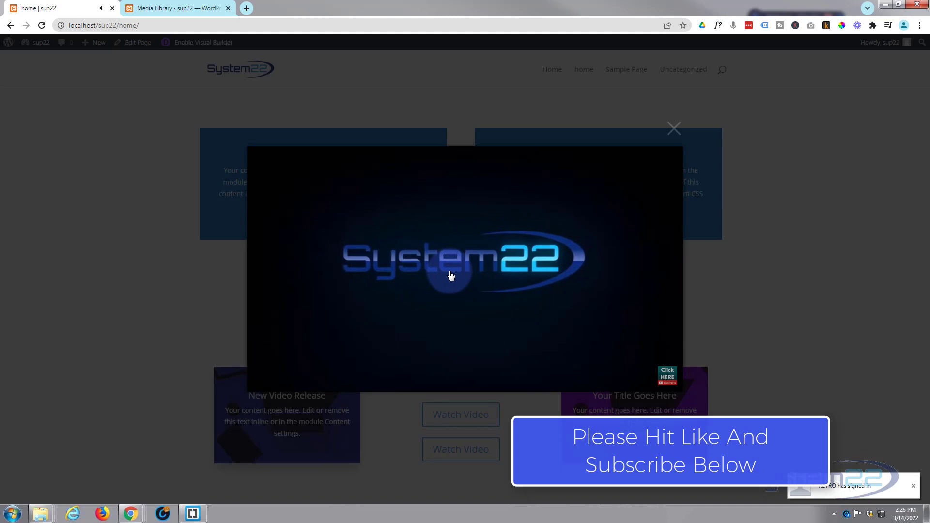
pyautogui.click(821, 157)
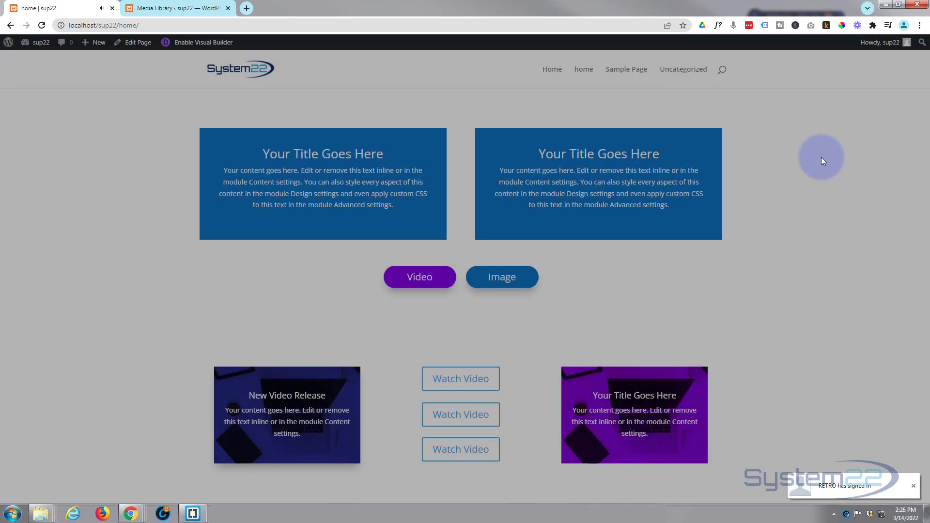
pyautogui.click(500, 278)
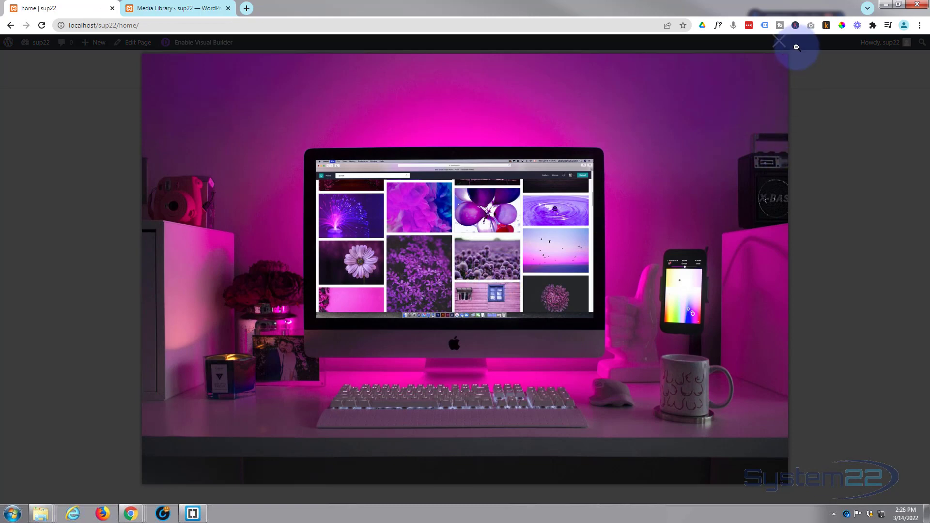
pyautogui.click(830, 104)
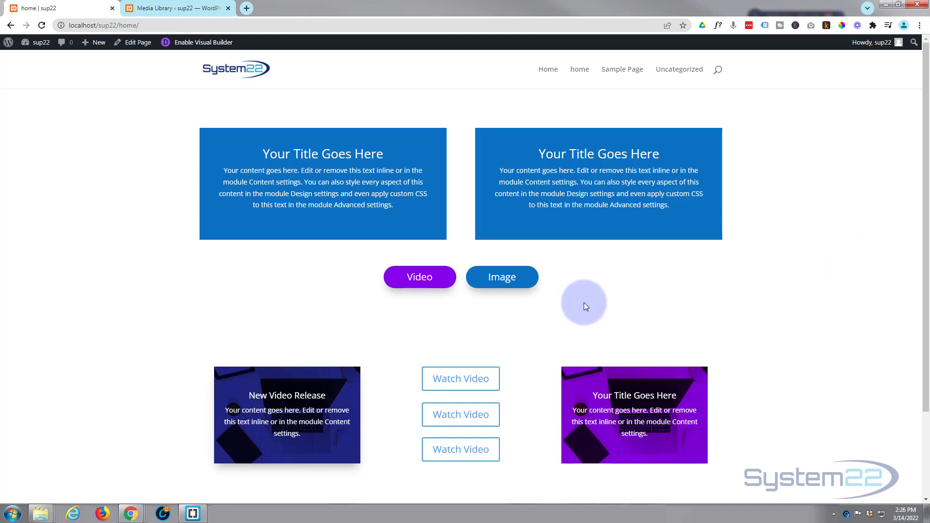
# Step: Open the page in the Visual Builder and delete the Video/Image button module below the two blue text boxes
pyautogui.click(198, 47)
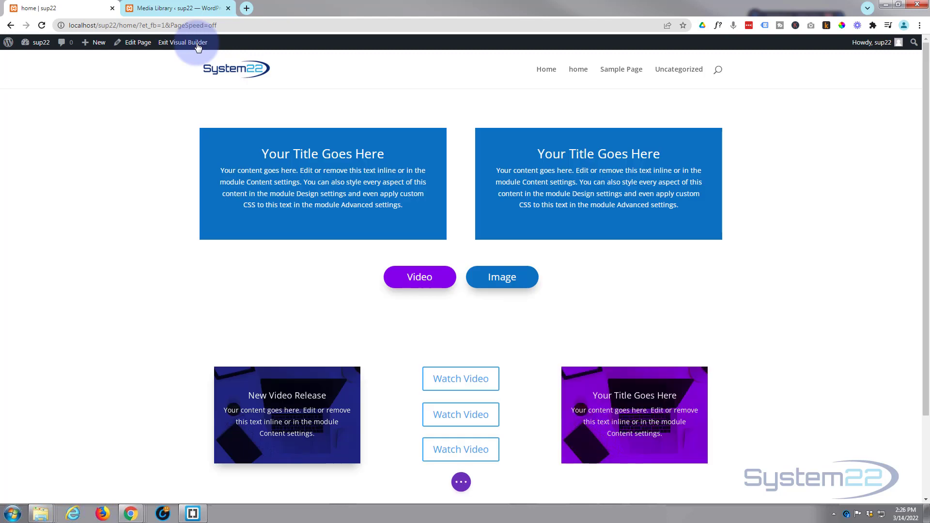
pyautogui.moveTo(379, 283)
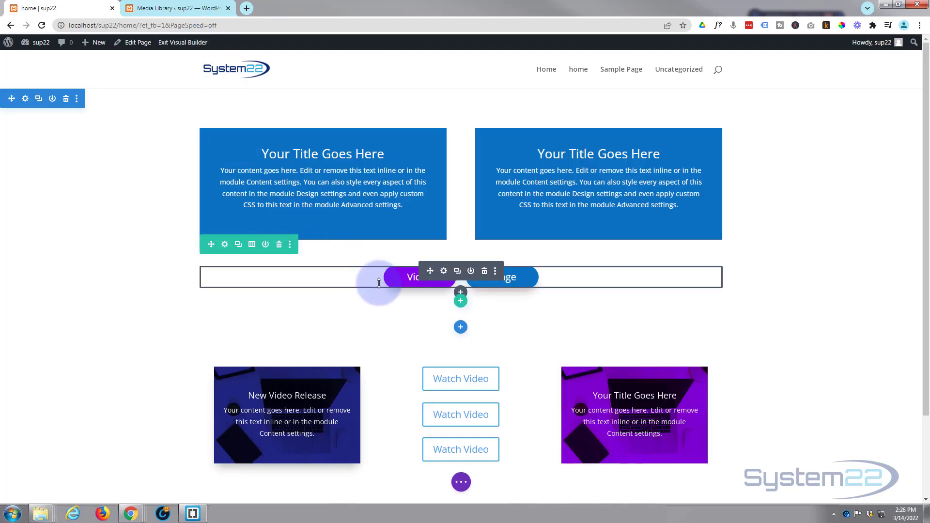
pyautogui.click(485, 270)
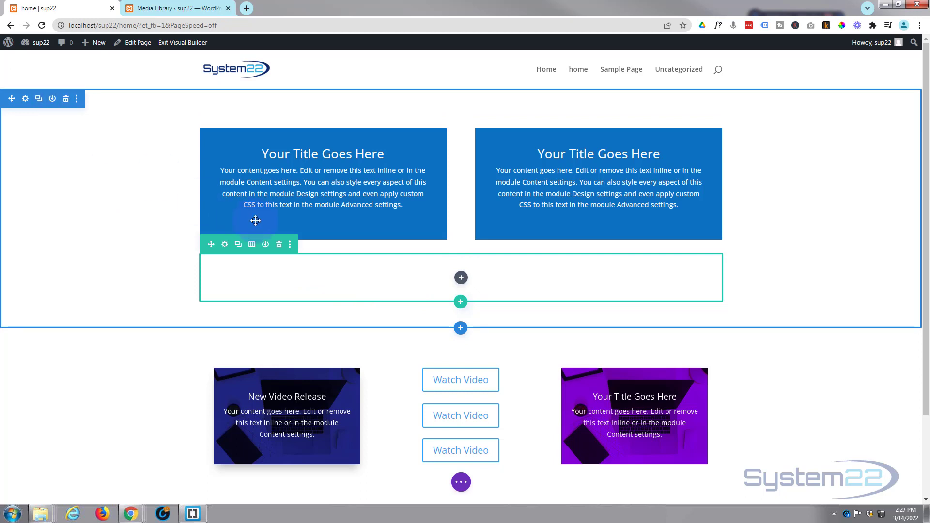
# Step: Insert a Supreme Button module into the empty row below the two blue text boxes
pyautogui.click(461, 279)
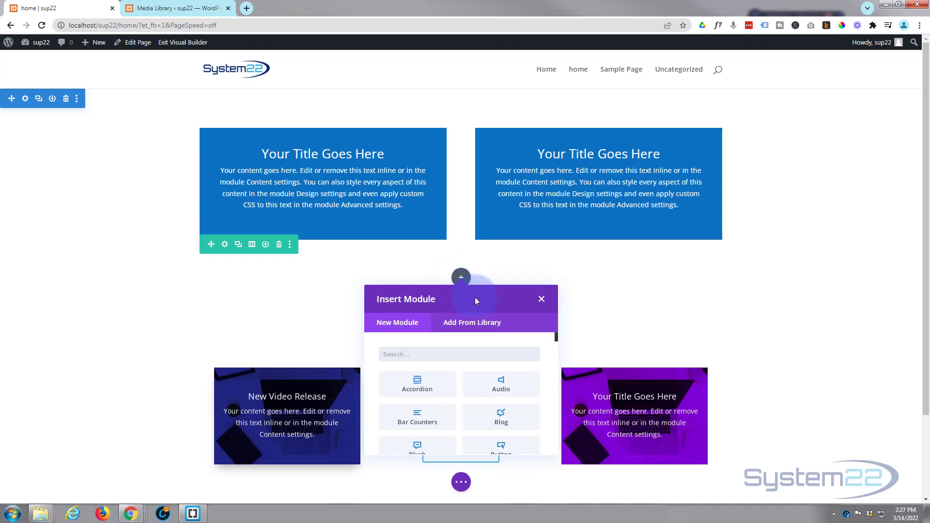
pyautogui.scroll(-3, 458, 361)
pyautogui.scroll(-10, 457, 363)
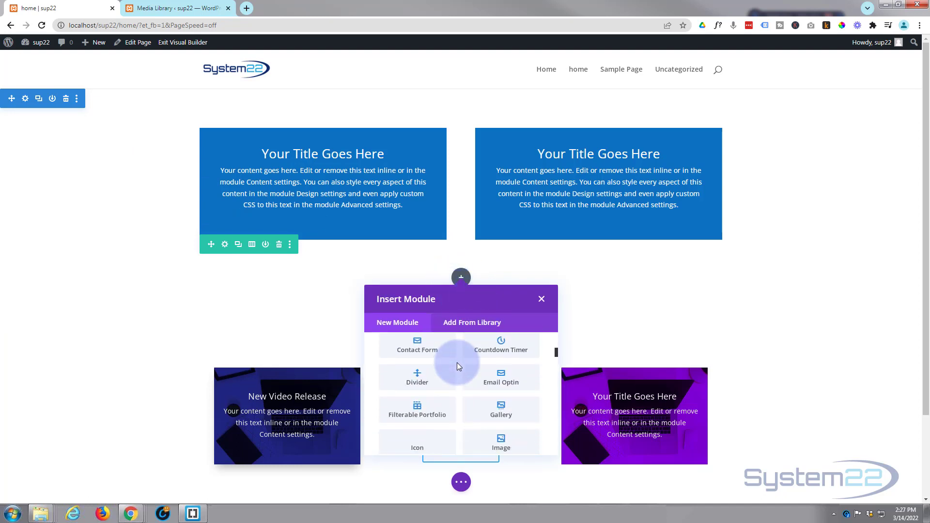
pyautogui.scroll(-5, 457, 359)
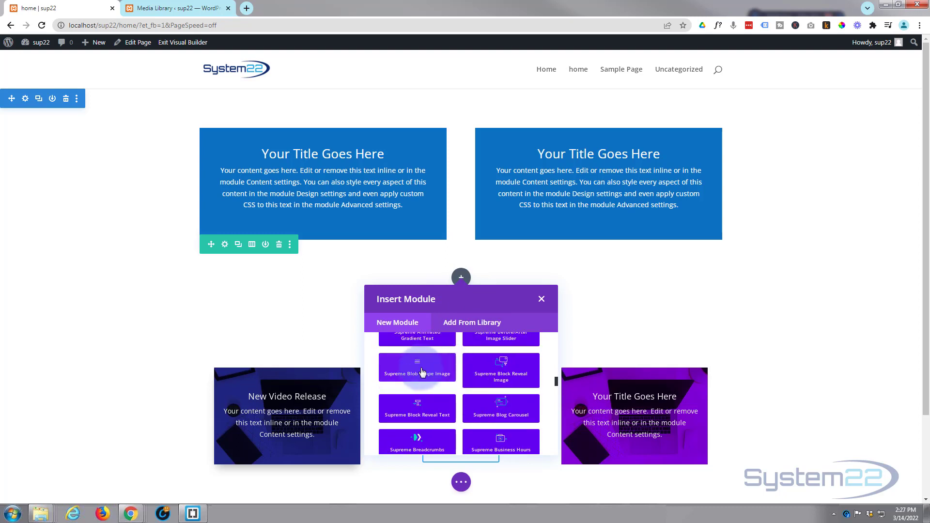
pyautogui.scroll(-5, 419, 386)
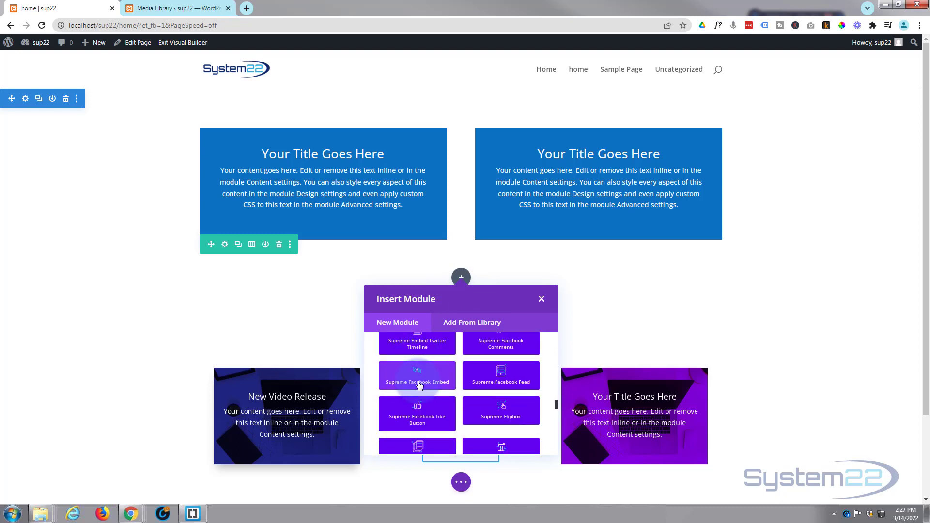
pyautogui.scroll(-2, 420, 384)
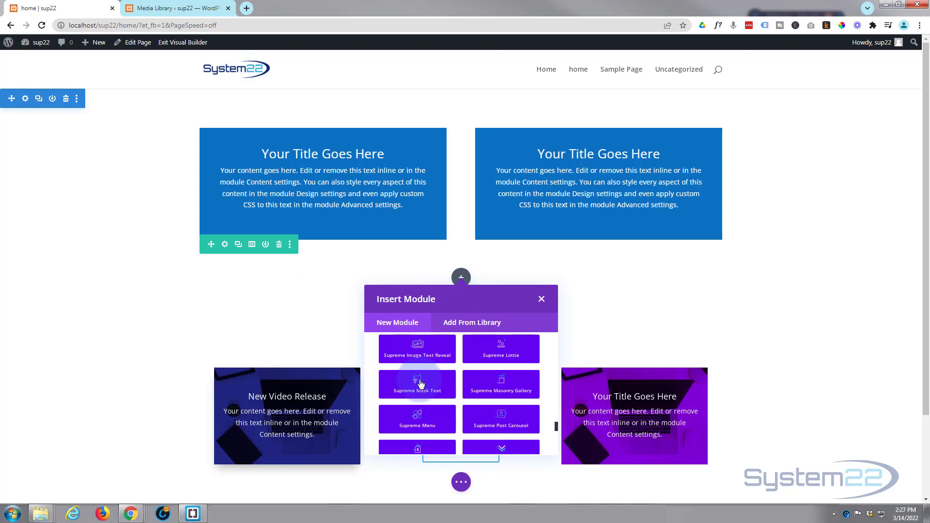
pyautogui.scroll(4, 420, 384)
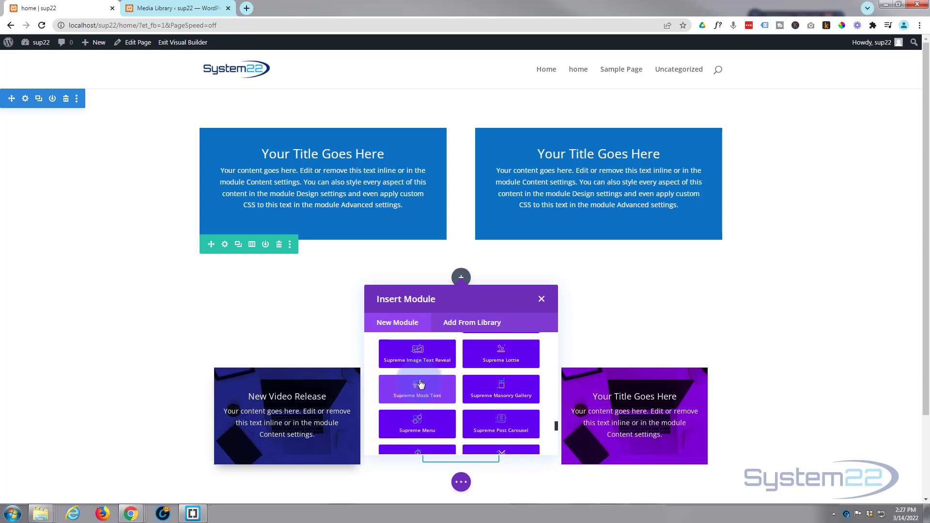
pyautogui.scroll(4, 420, 384)
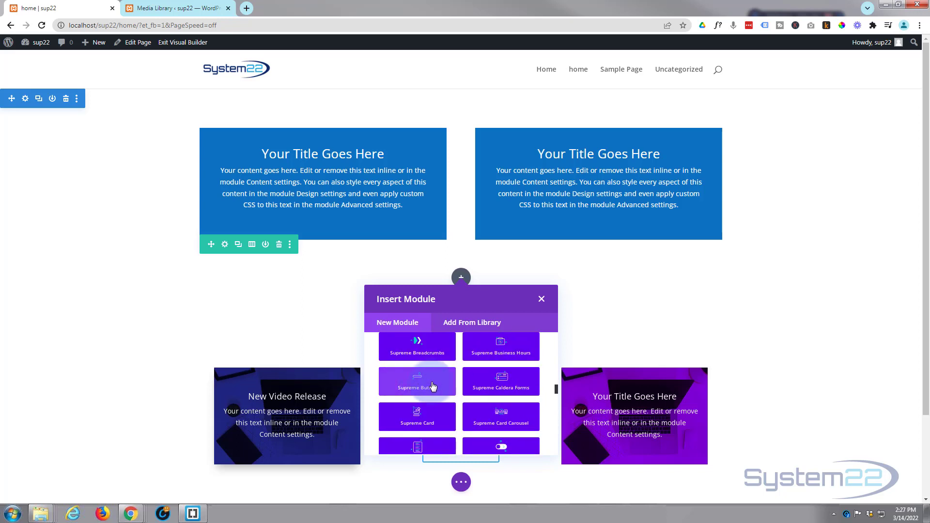
pyautogui.click(432, 386)
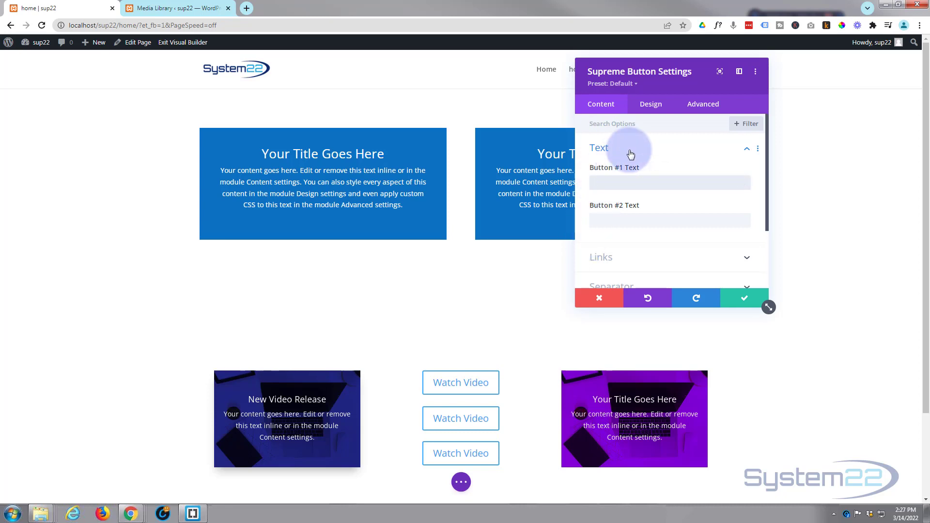
# Step: Set the Button #1 text to "video" and the Button #2 text to "image"
pyautogui.write('video')
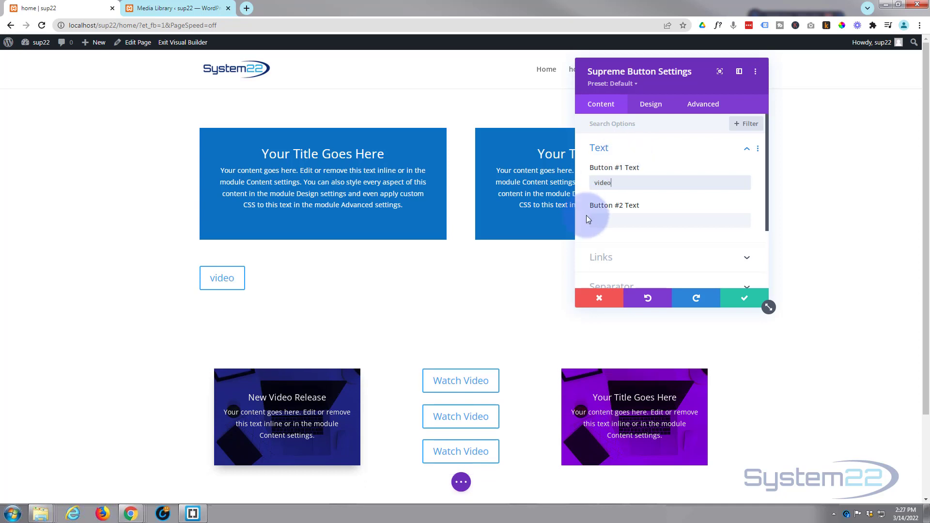
pyautogui.click(605, 218)
pyautogui.write('image')
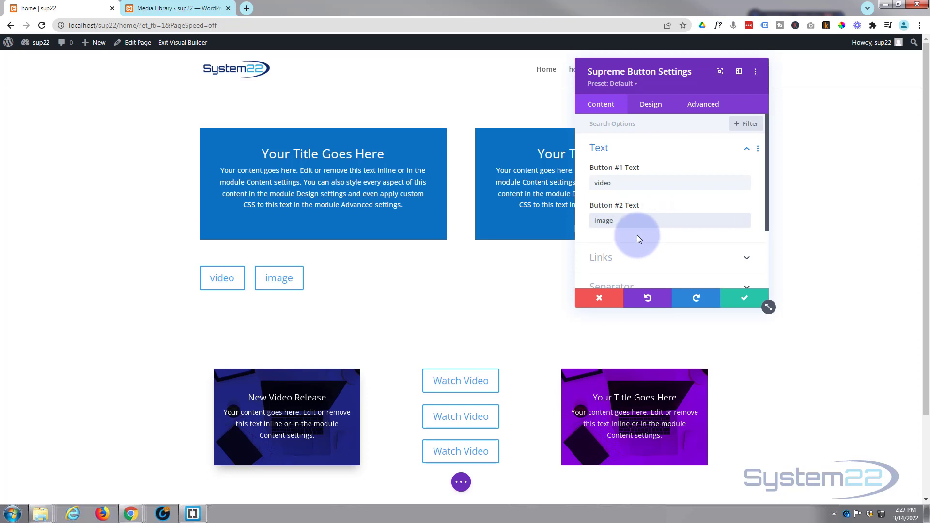
pyautogui.scroll(-1, 638, 230)
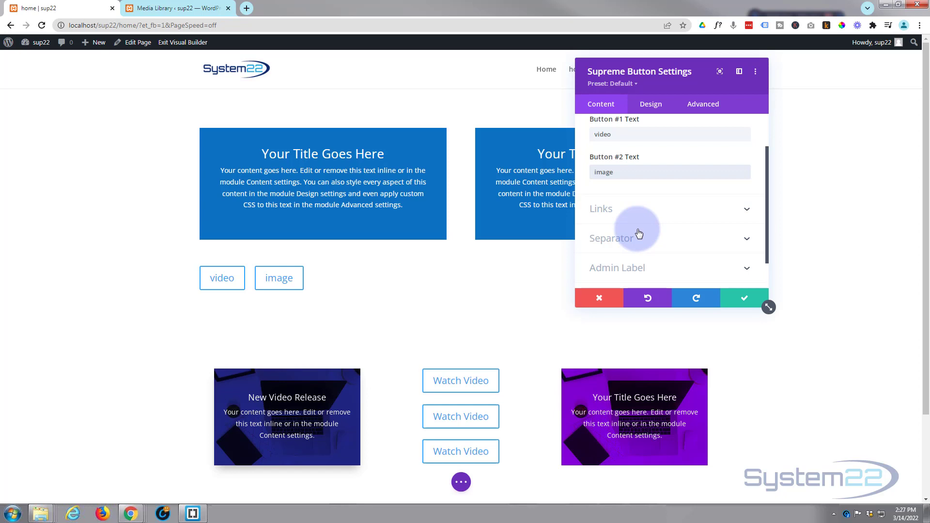
pyautogui.click(649, 206)
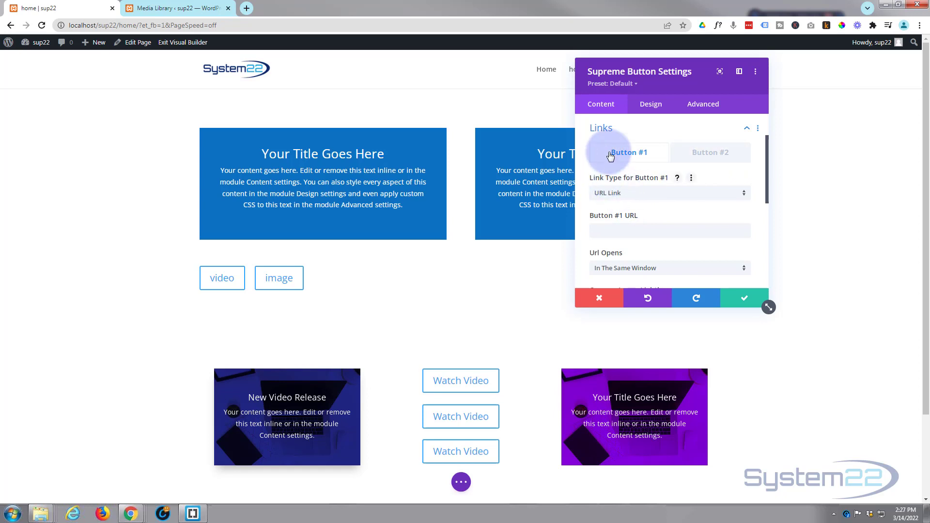
pyautogui.click(650, 194)
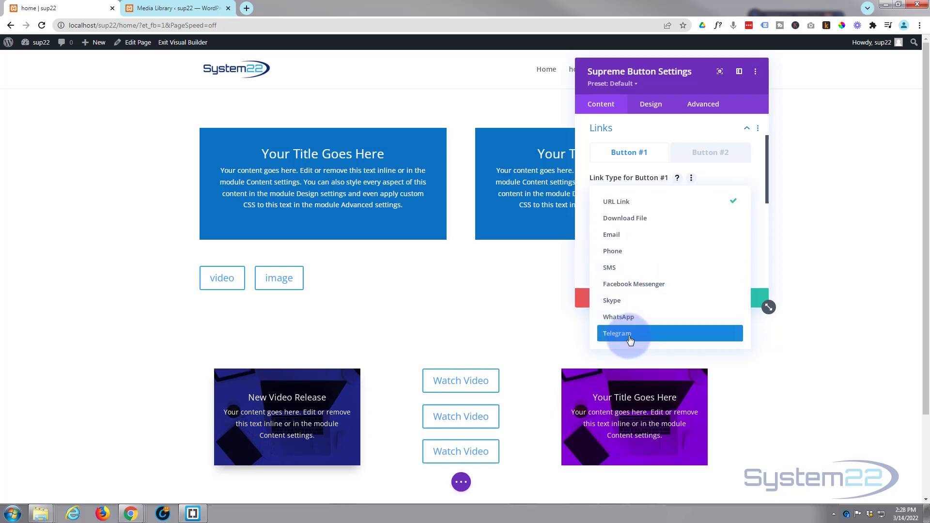
pyautogui.click(627, 204)
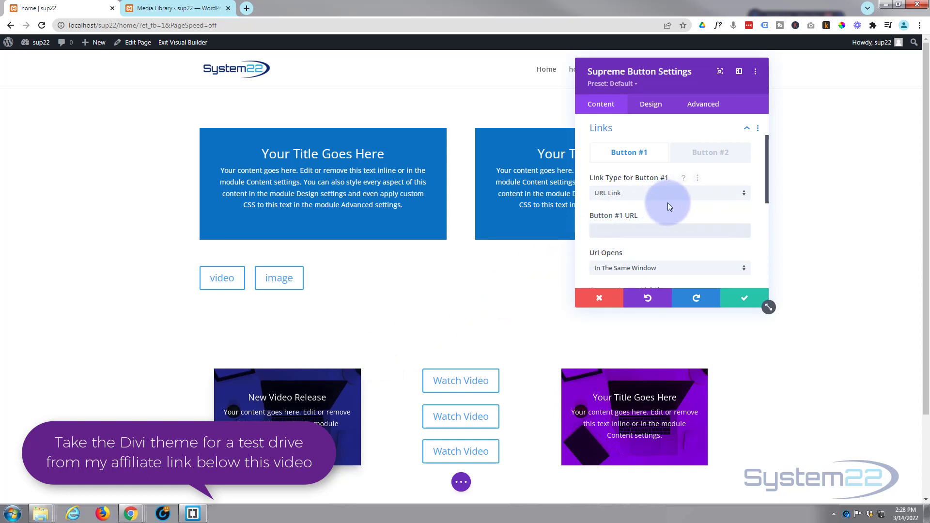
pyautogui.write('https://youtu.be/oEYBxDVgpr8')
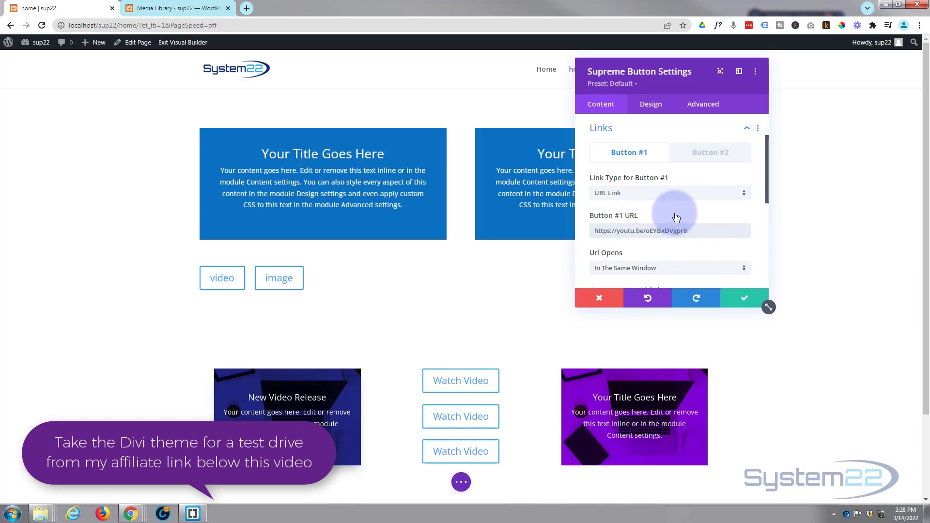
# Step: Keep Button #1's URL opening in the same window and enable Open as Video Lightbox
pyautogui.scroll(-1, 676, 213)
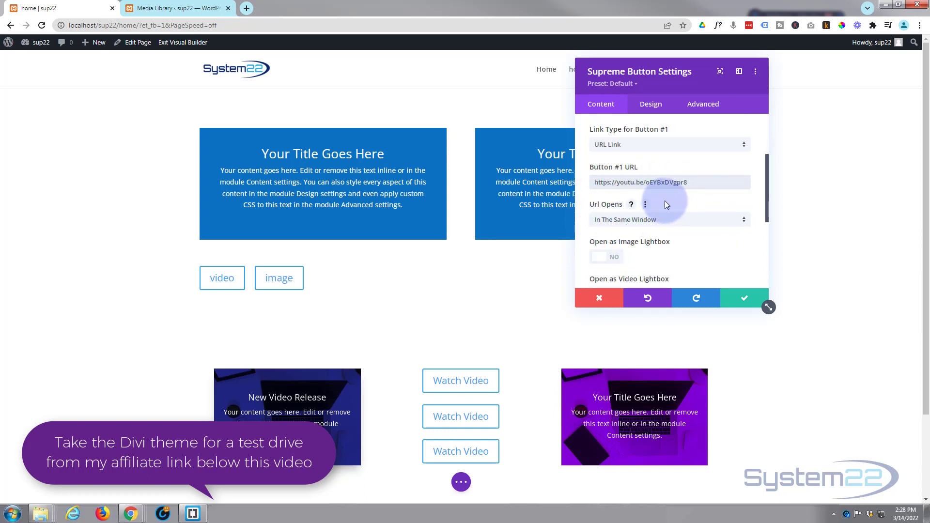
pyautogui.scroll(-1, 664, 200)
pyautogui.click(662, 173)
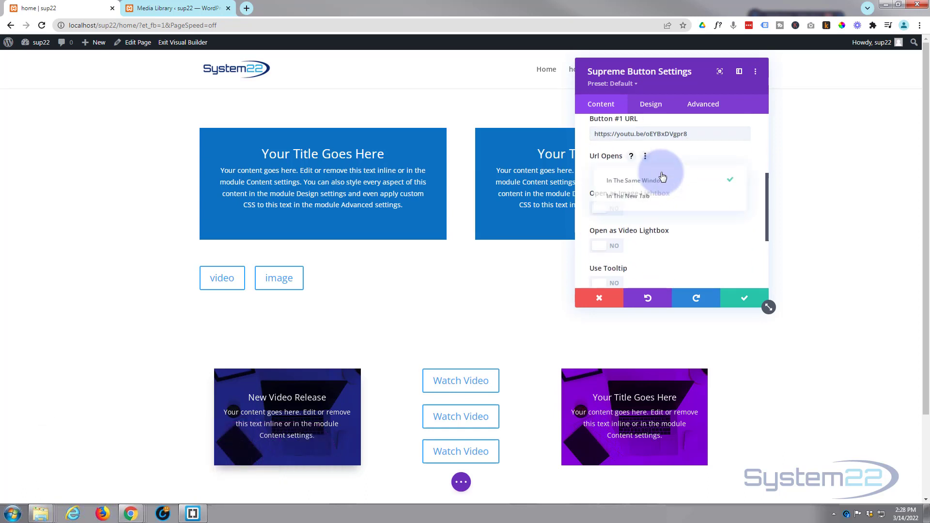
pyautogui.click(583, 177)
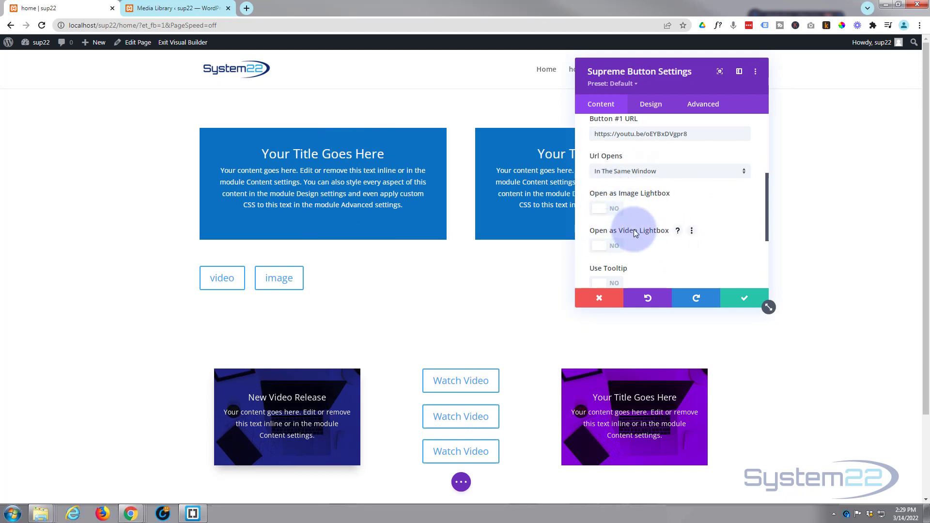
pyautogui.click(610, 247)
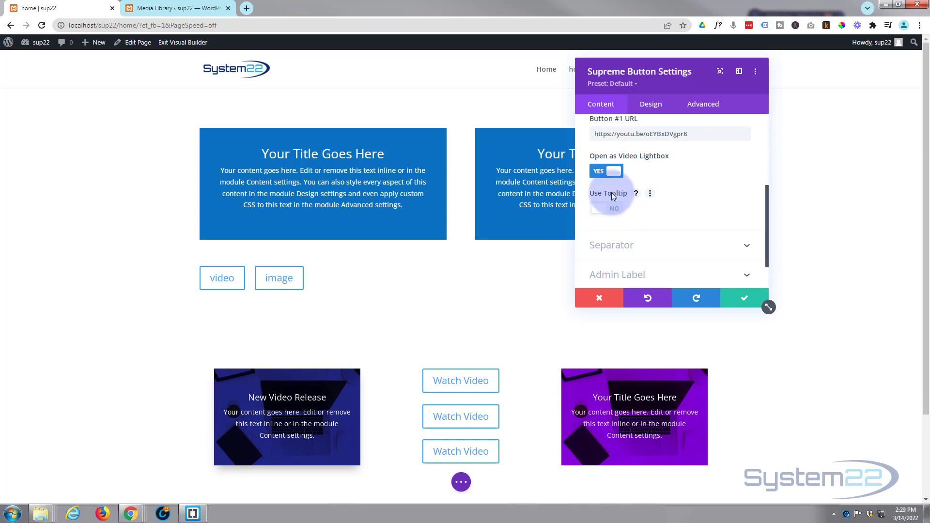
# Step: Enable the tooltip for Button #1 and set its content to "Watch Video"
pyautogui.click(613, 213)
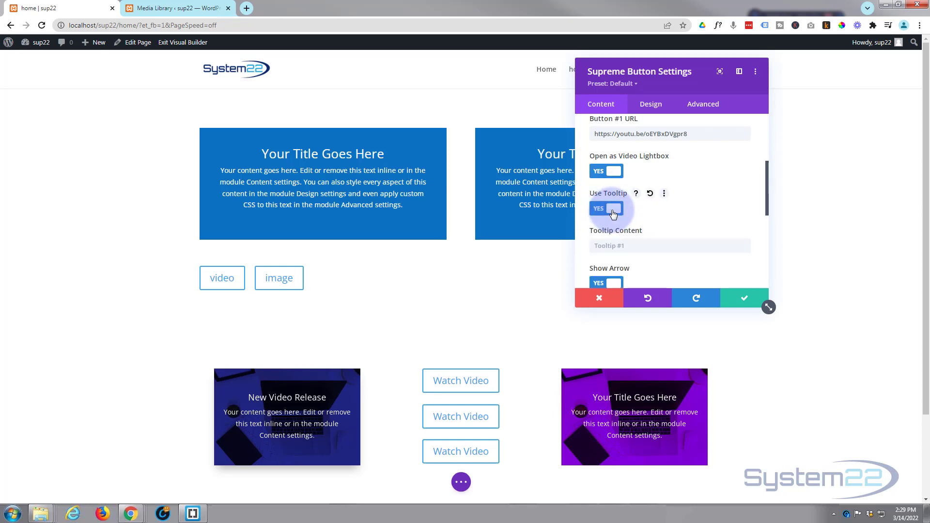
pyautogui.click(597, 245)
pyautogui.write('Watch Video')
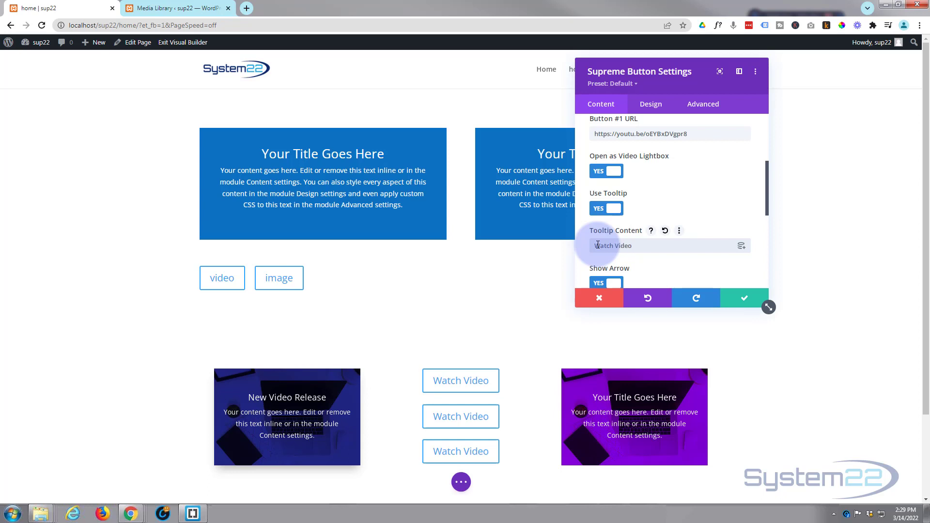
# Step: Examine the size, placement and animation options for Button #1's tooltip, leaving them at Regular, Top and Fade
pyautogui.scroll(-4, 647, 228)
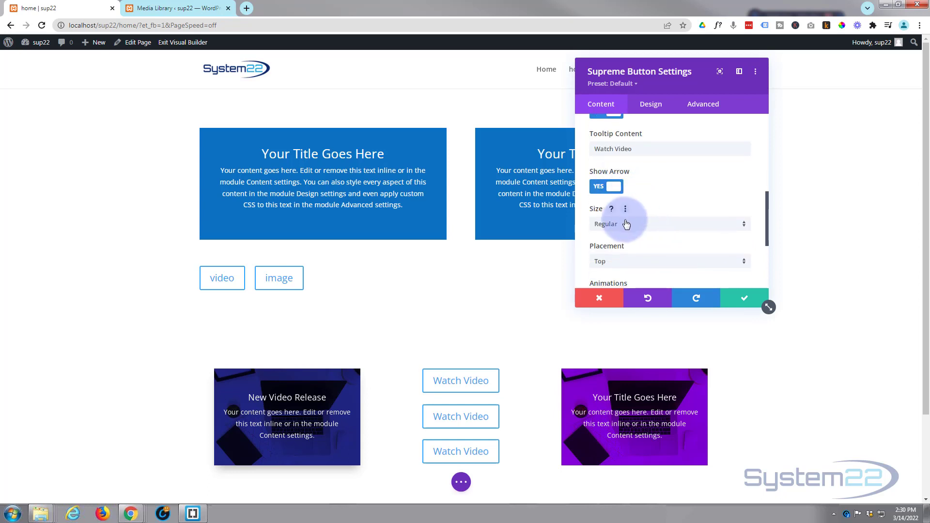
pyautogui.click(629, 224)
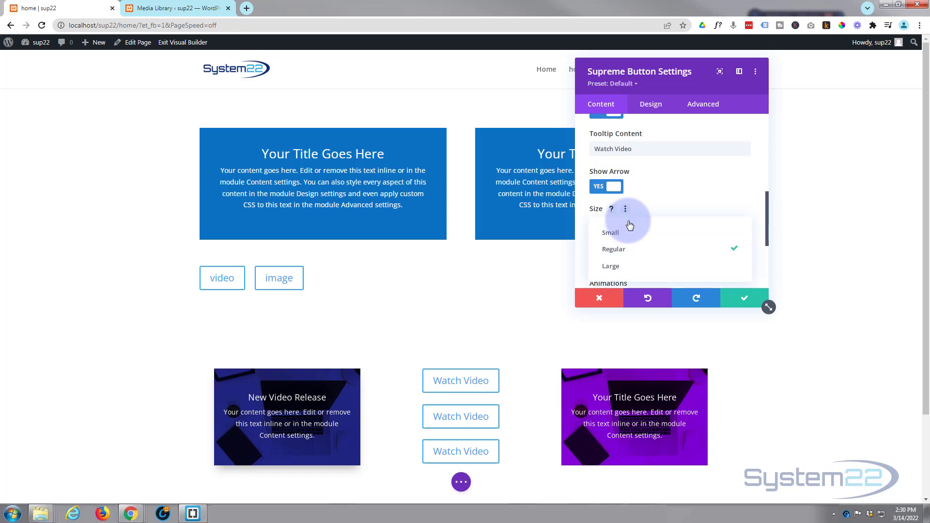
pyautogui.click(658, 196)
pyautogui.scroll(-1, 653, 202)
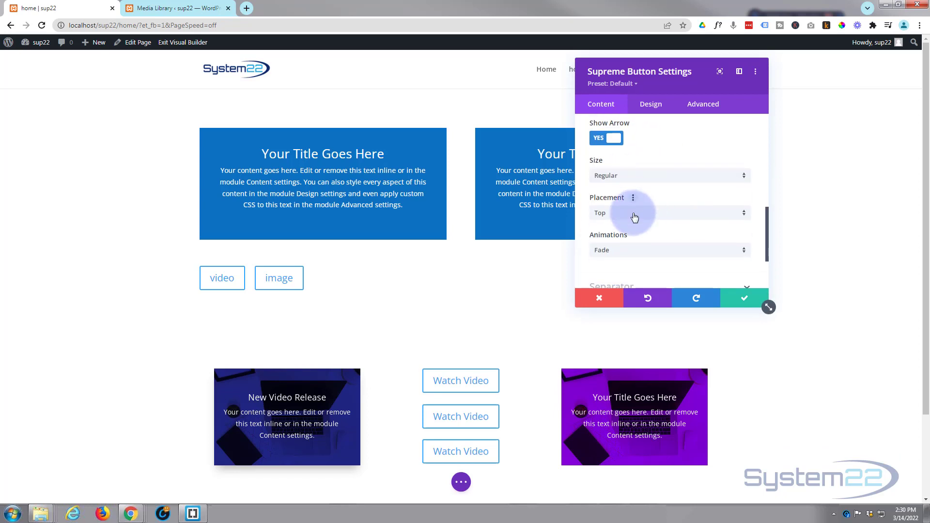
pyautogui.click(635, 216)
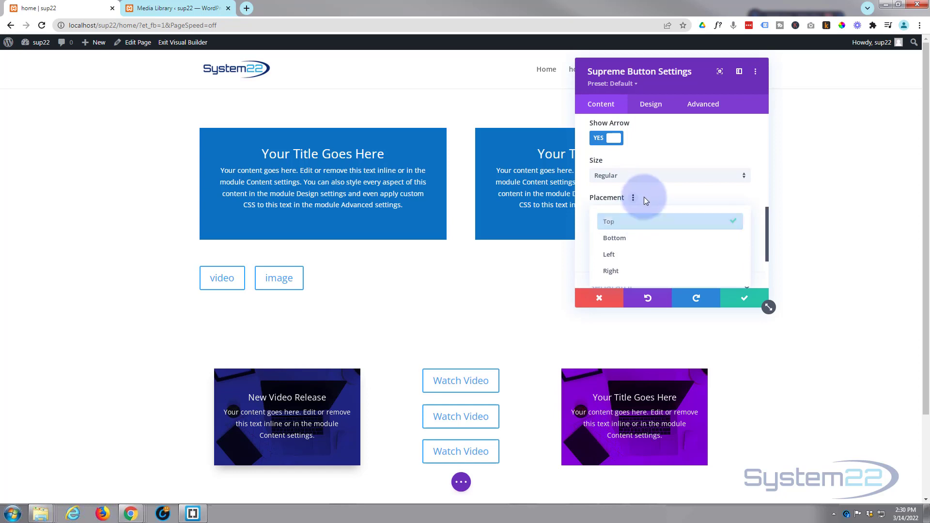
pyautogui.click(646, 196)
pyautogui.scroll(-1, 649, 203)
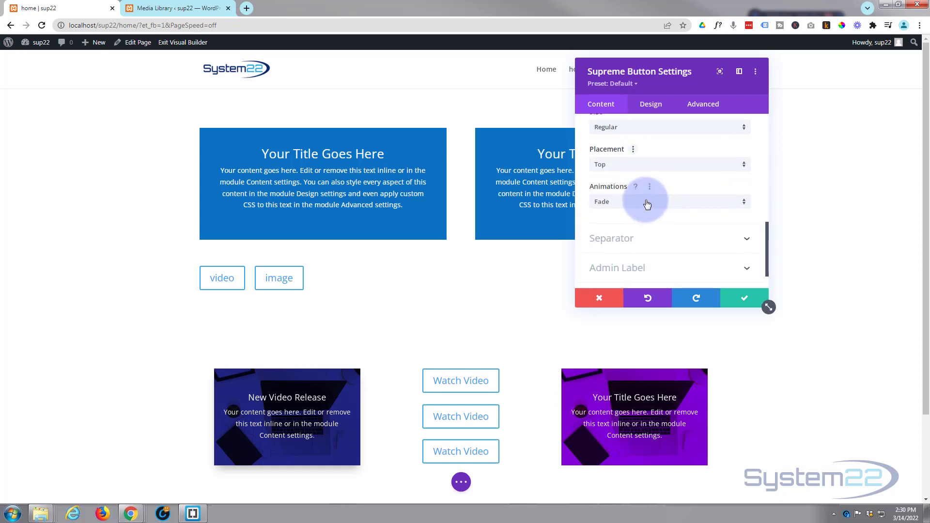
pyautogui.click(647, 200)
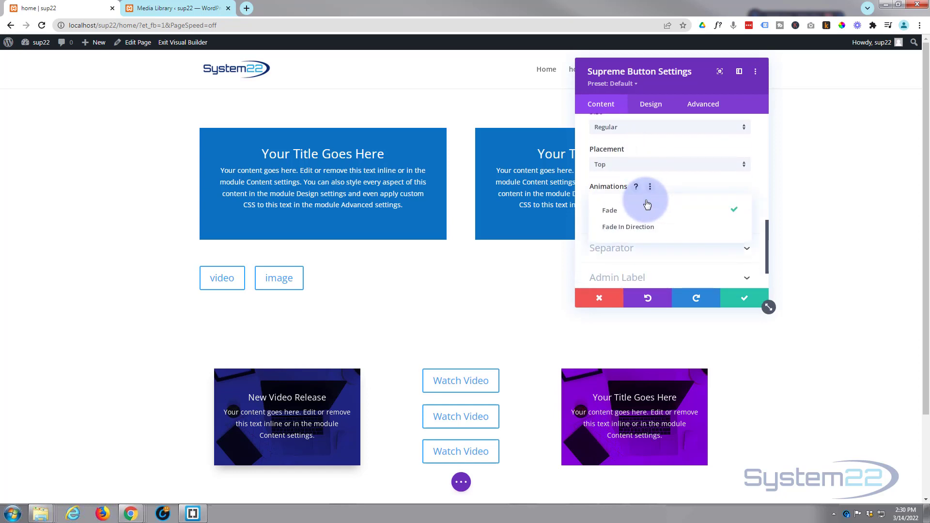
pyautogui.click(583, 192)
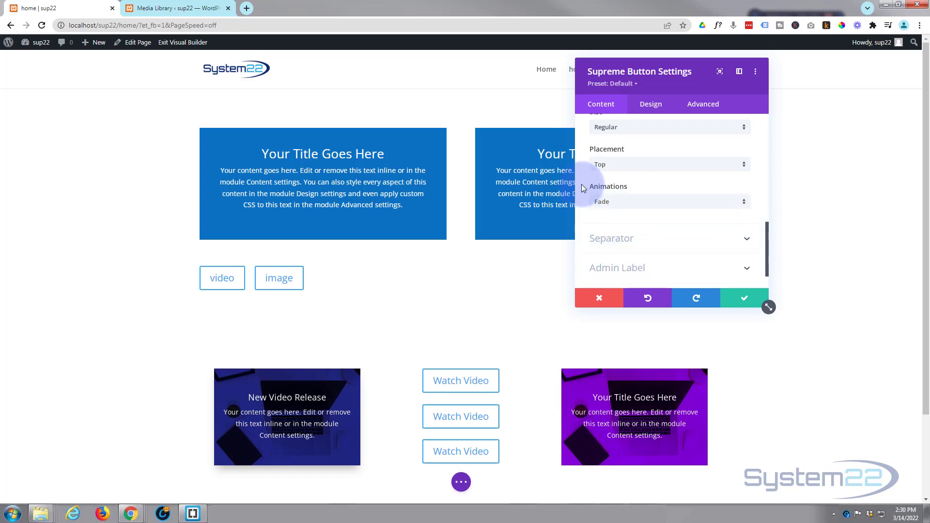
pyautogui.moveTo(198, 277)
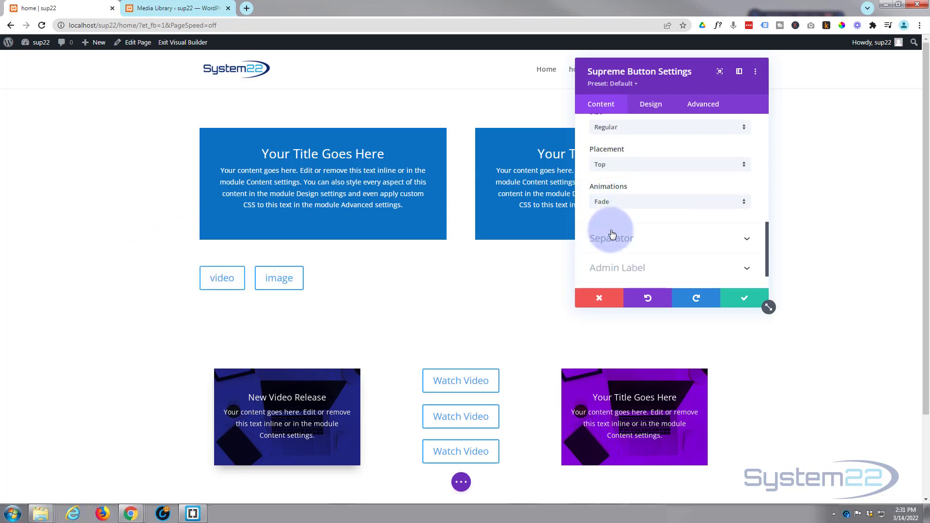
# Step: Try "or" as the separator text between the two buttons and clear it again
pyautogui.click(652, 236)
pyautogui.click(645, 164)
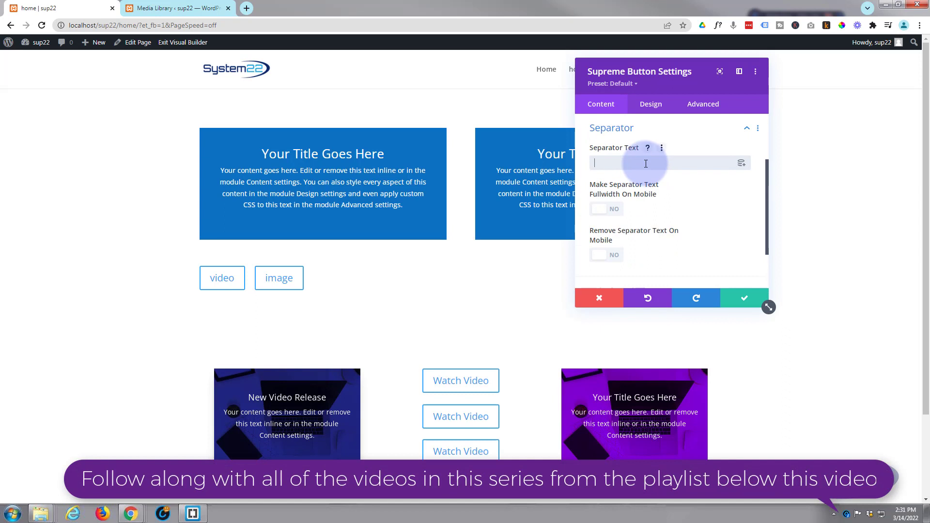
pyautogui.write('or')
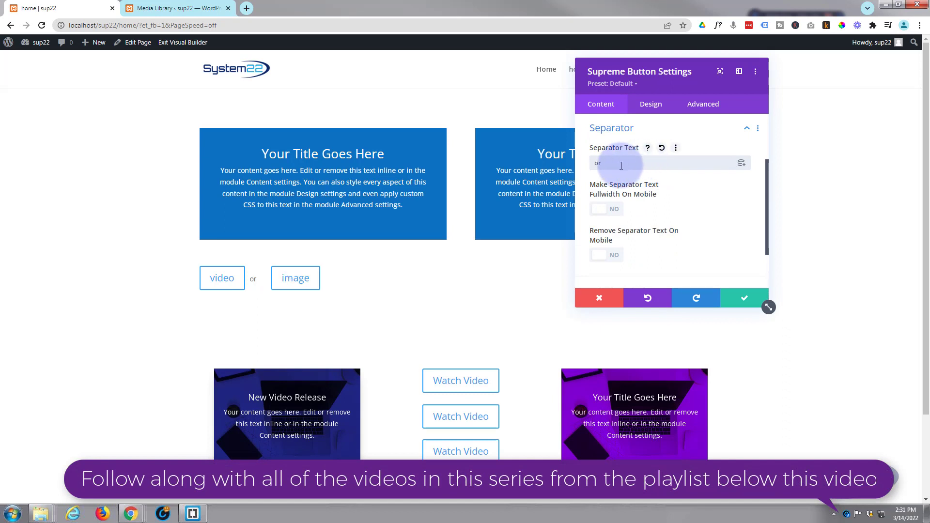
pyautogui.doubleClick(597, 163)
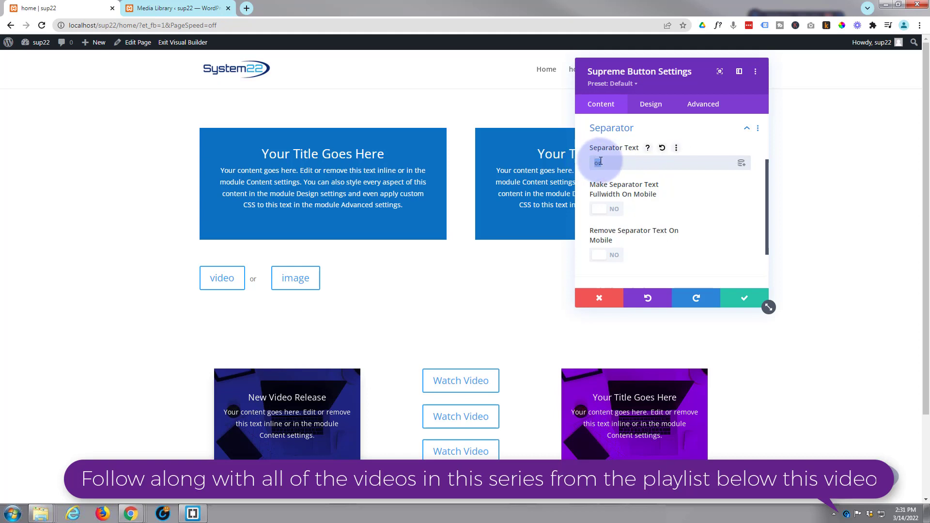
pyautogui.press('BackSpace')
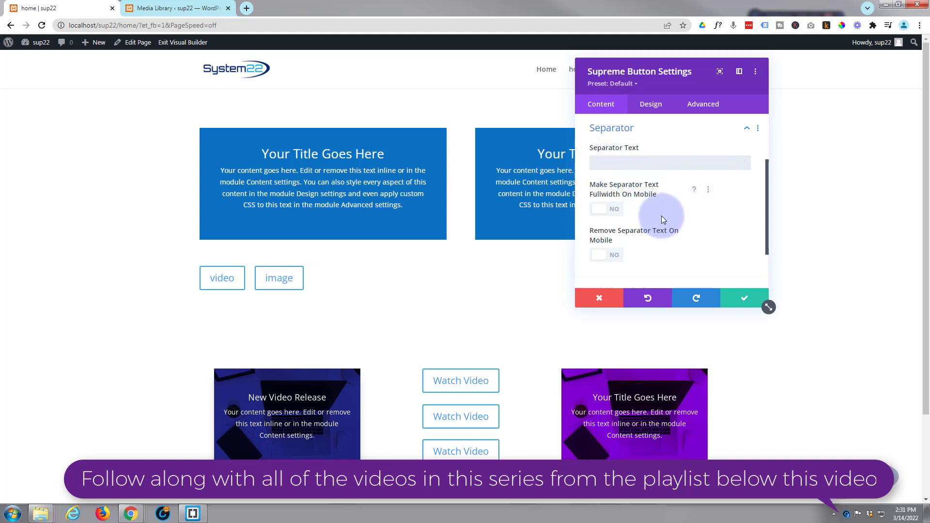
pyautogui.scroll(-2, 661, 216)
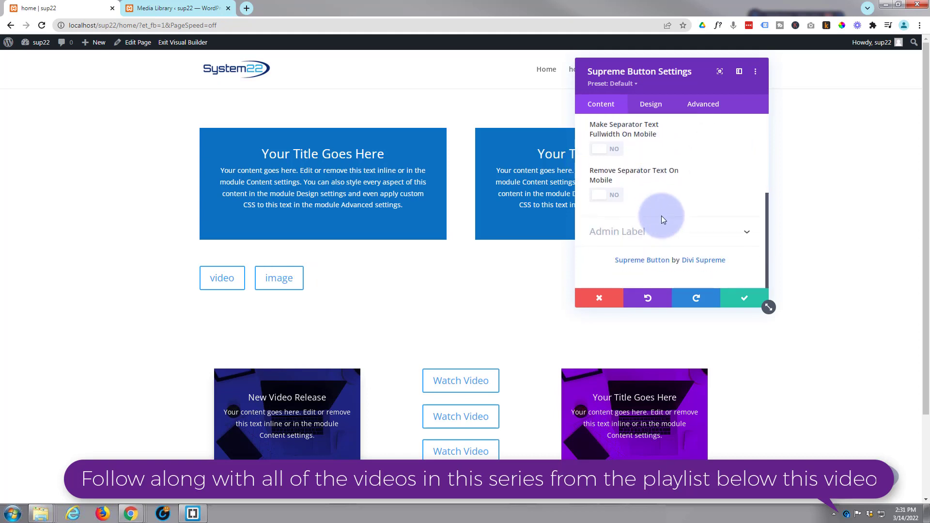
# Step: Enable Open as Image Lightbox for Button #2's link and choose the media library image of the monitor in a magenta-lit room
pyautogui.scroll(5, 661, 216)
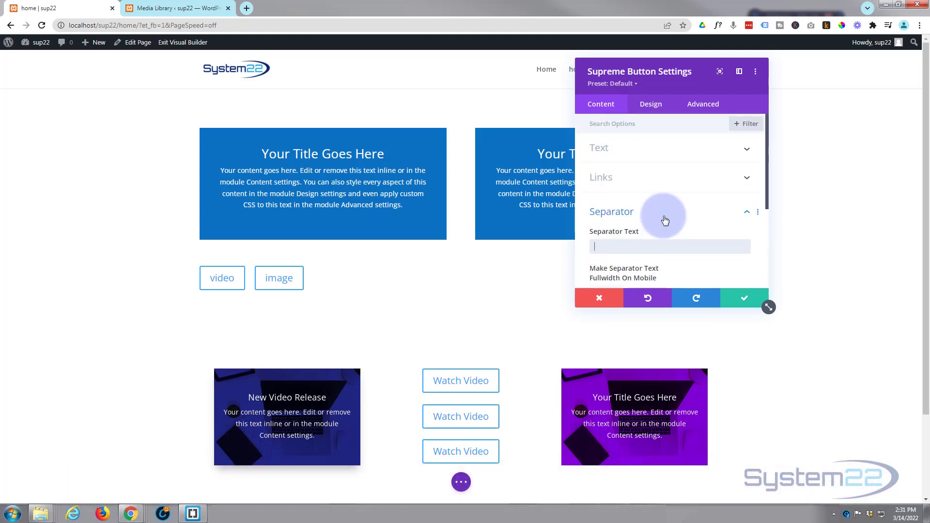
pyautogui.click(655, 179)
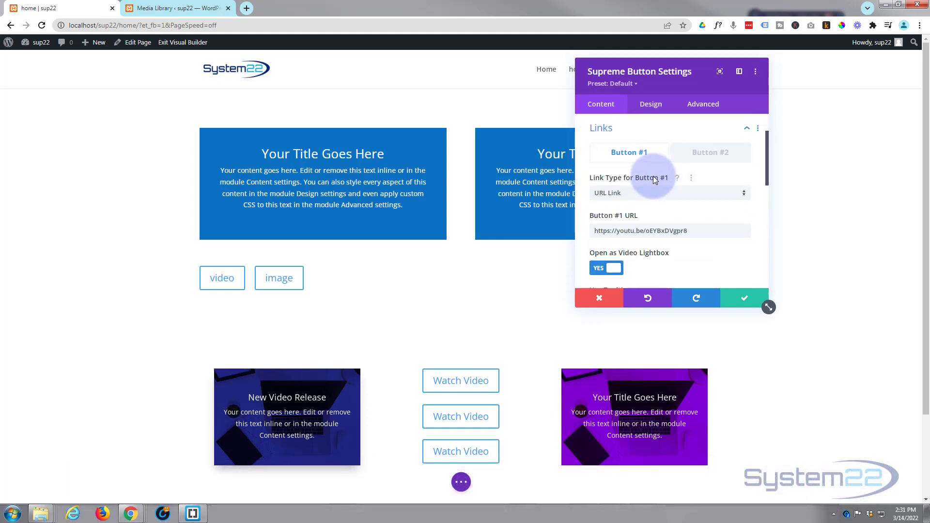
pyautogui.click(706, 159)
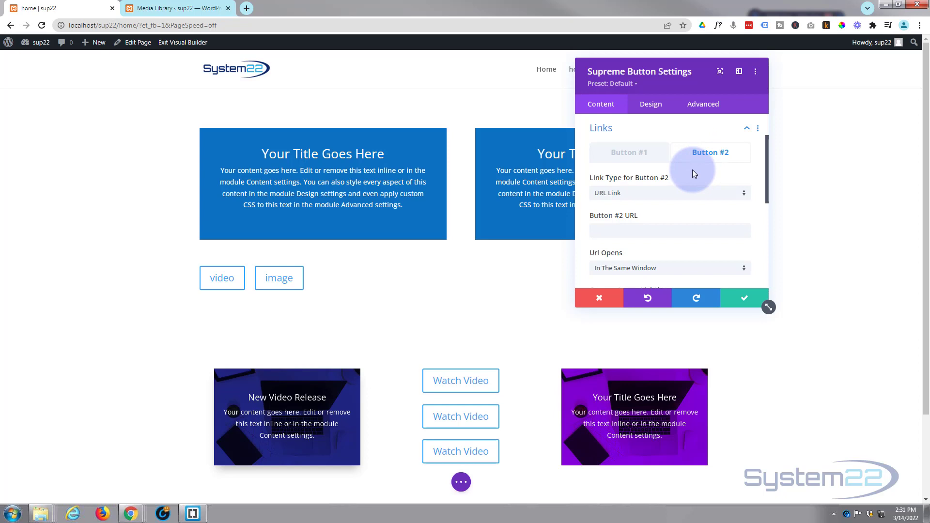
pyautogui.scroll(-2, 693, 173)
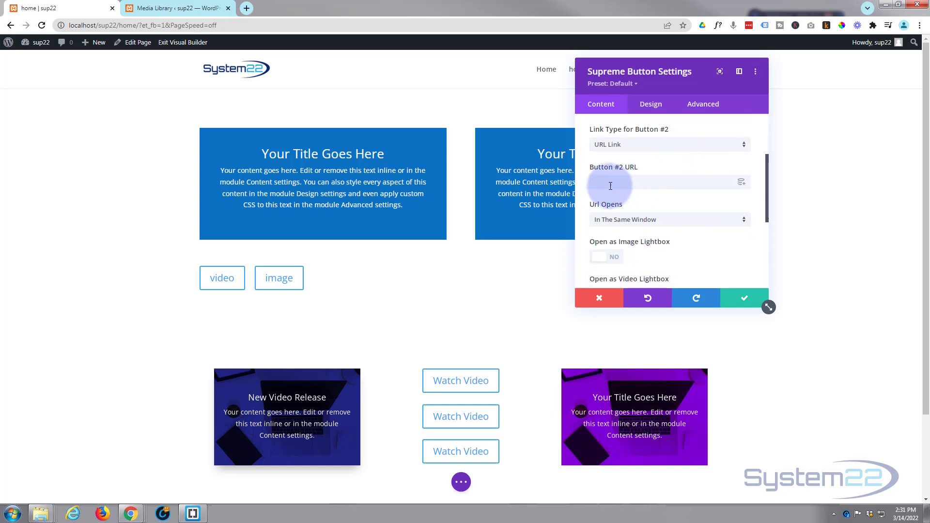
pyautogui.scroll(-3, 631, 183)
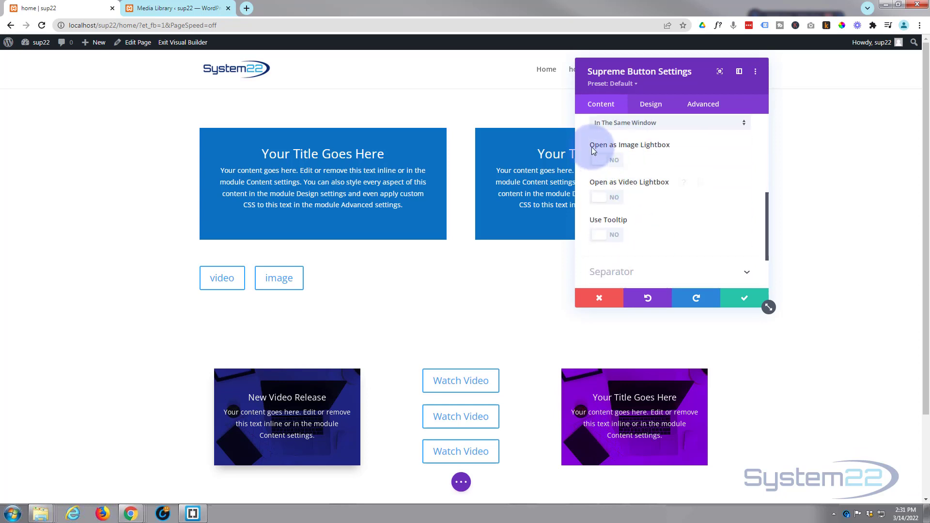
pyautogui.click(608, 164)
pyautogui.click(670, 217)
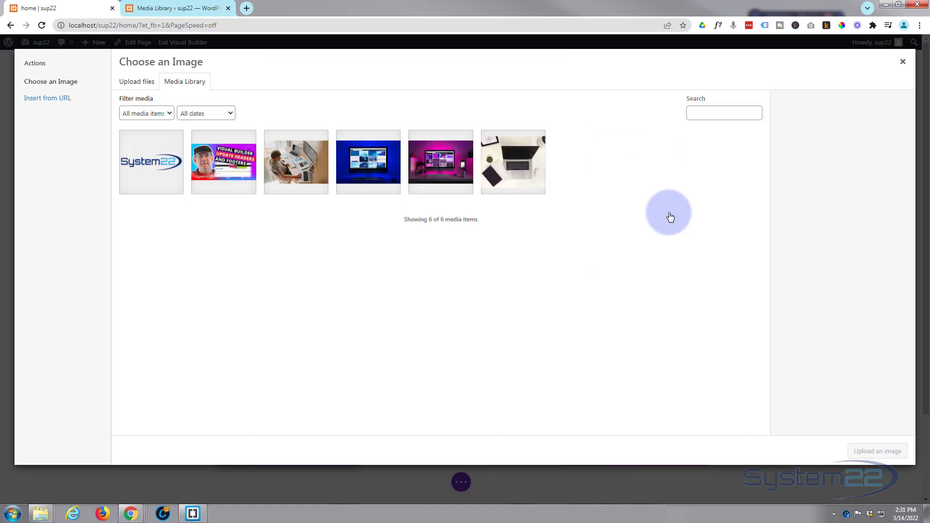
pyautogui.click(423, 153)
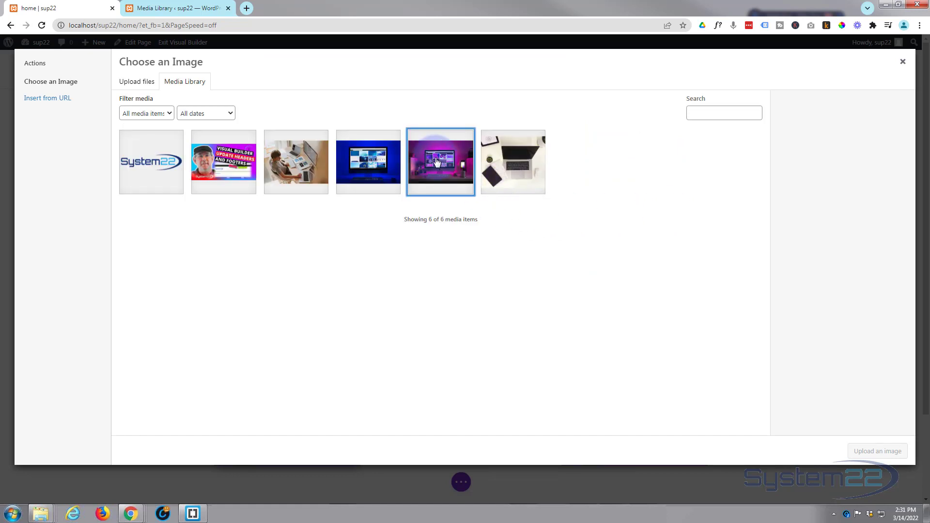
pyautogui.click(879, 451)
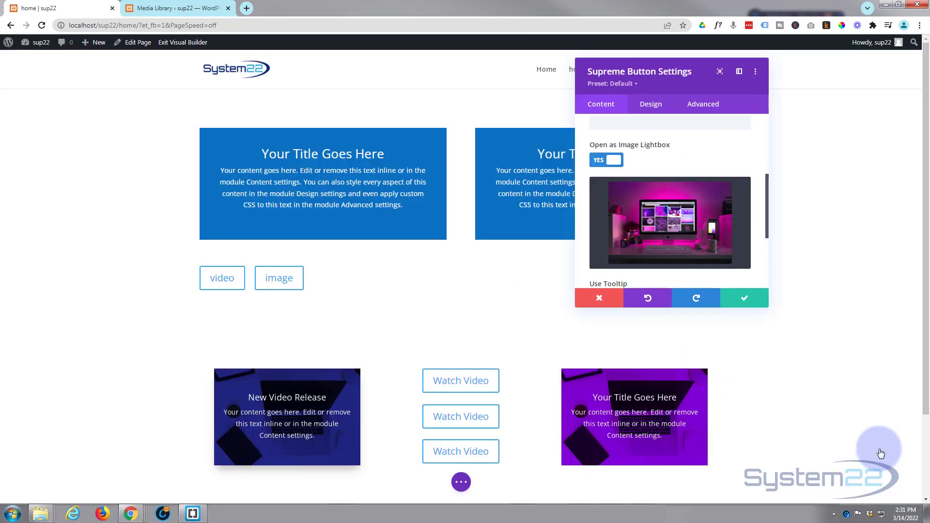
# Step: Set the module's button alignment to center and move the settings window clear of the buttons
pyautogui.scroll(-3, 671, 221)
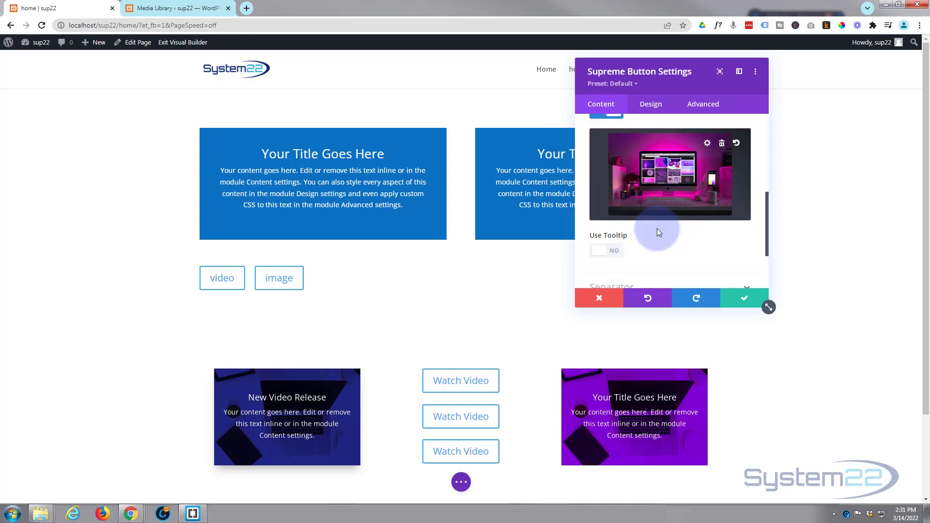
pyautogui.scroll(-2, 655, 234)
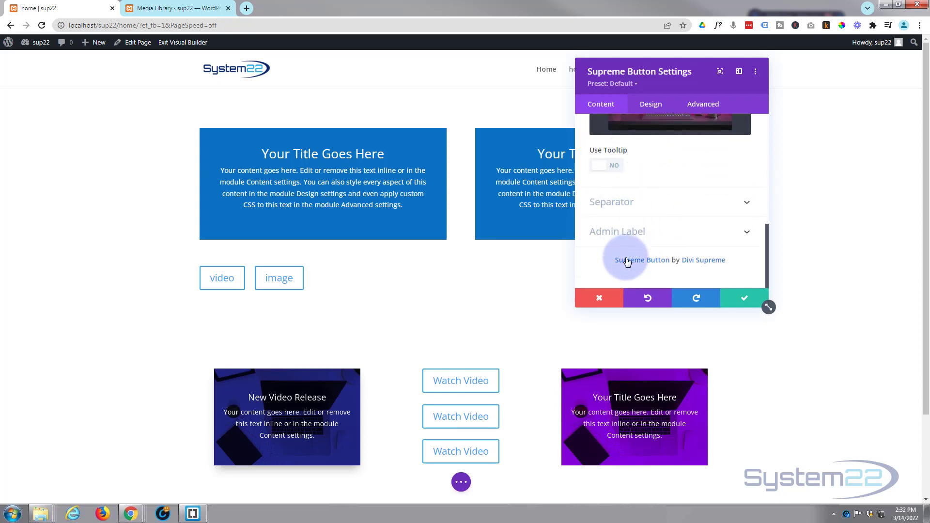
pyautogui.scroll(5, 623, 257)
pyautogui.scroll(1, 627, 258)
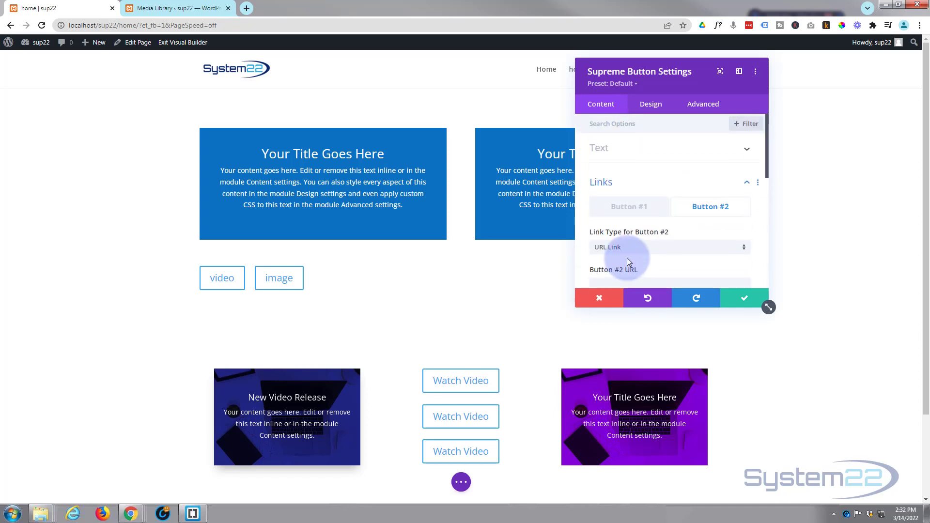
pyautogui.click(656, 107)
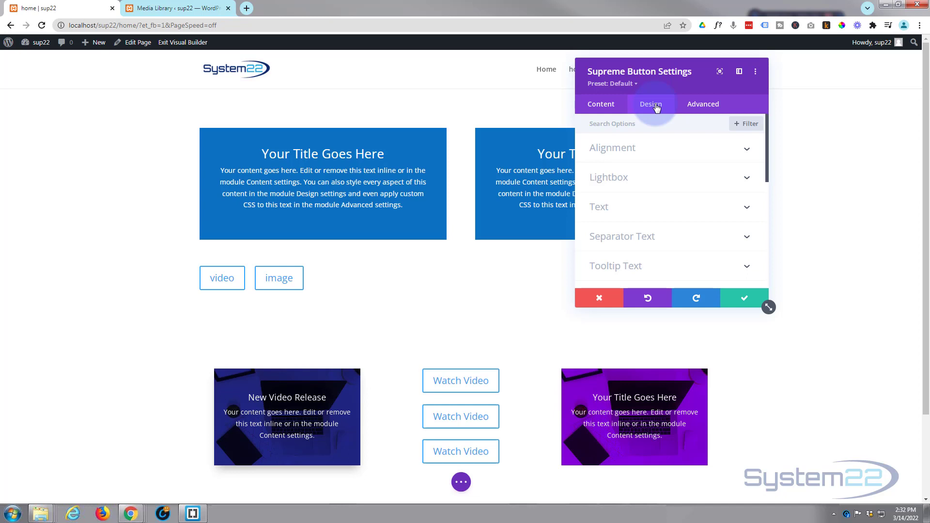
pyautogui.click(673, 151)
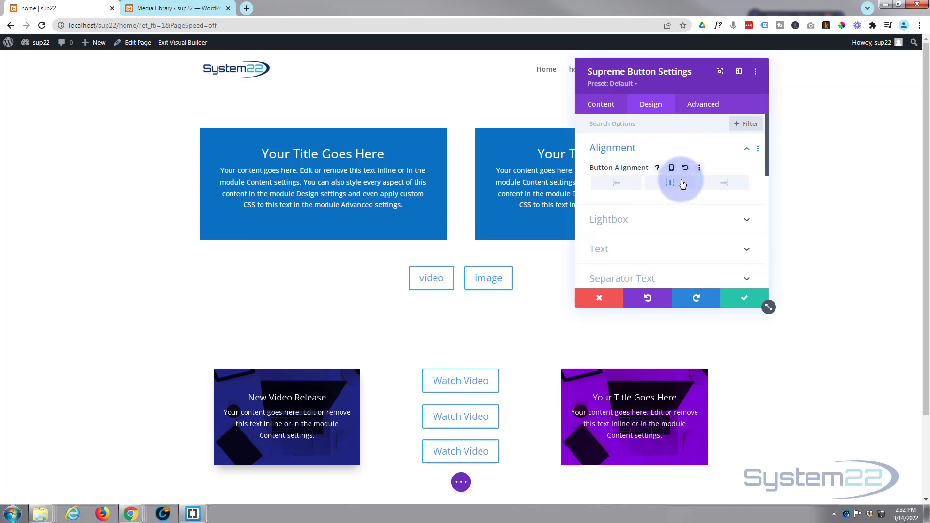
pyautogui.click(723, 183)
pyautogui.moveTo(692, 77); pyautogui.dragTo(775, 86)
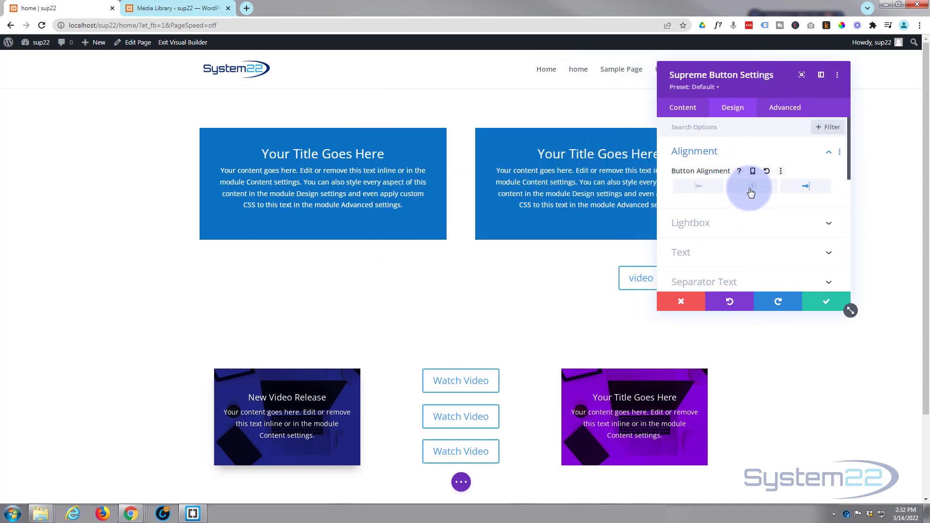
pyautogui.click(752, 186)
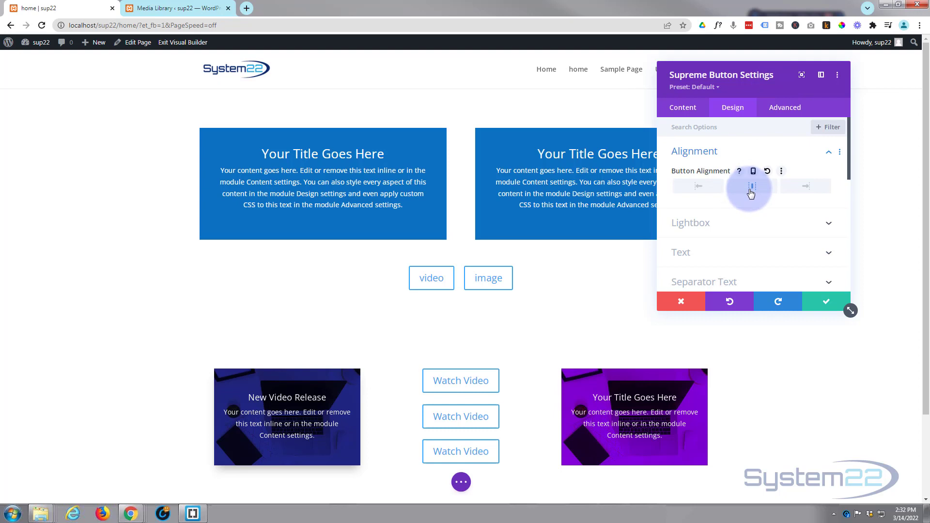
# Step: Examine the lightbox close color and max width options and the separator text styling, keeping the Default separator font
pyautogui.click(735, 227)
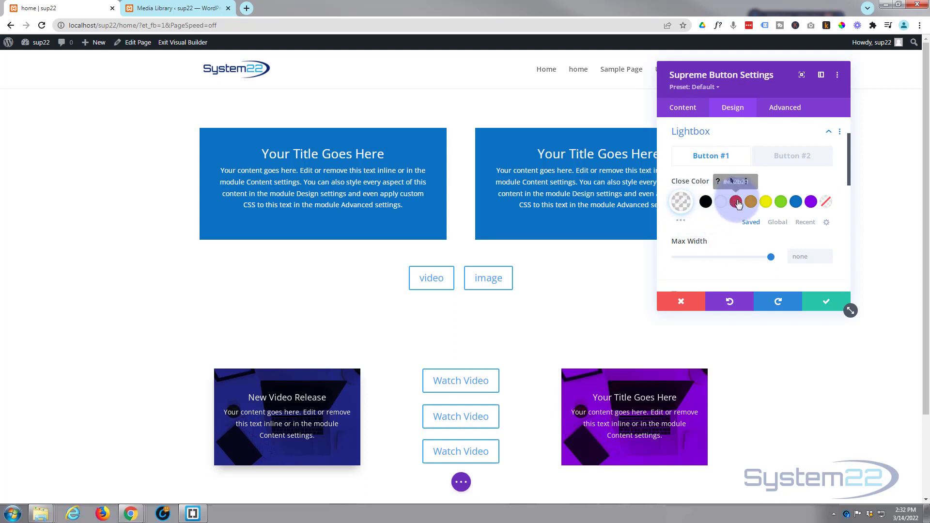
pyautogui.scroll(-1, 721, 233)
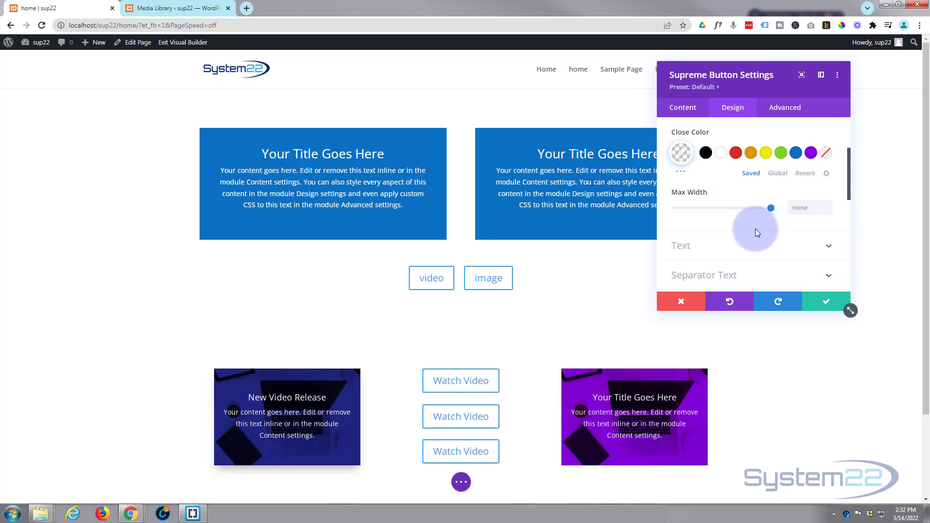
pyautogui.scroll(-1, 755, 229)
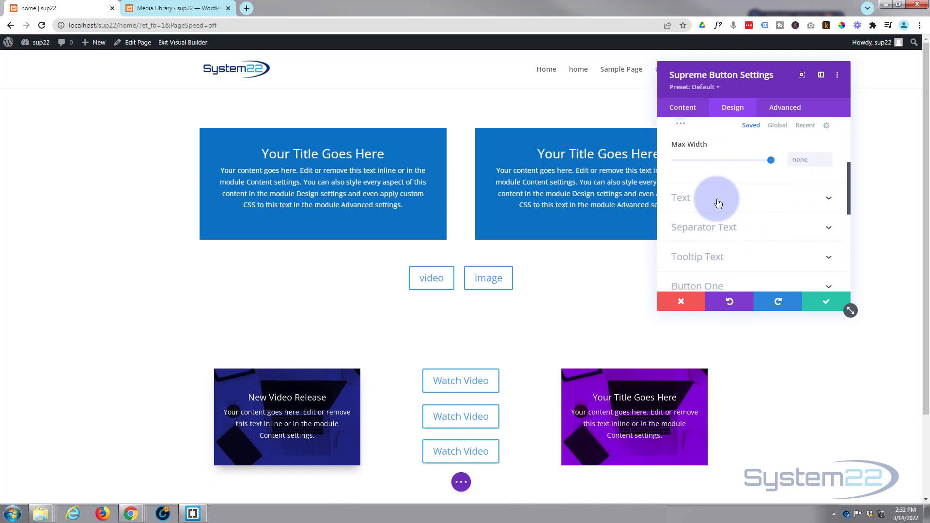
pyautogui.click(717, 230)
pyautogui.scroll(-3, 705, 209)
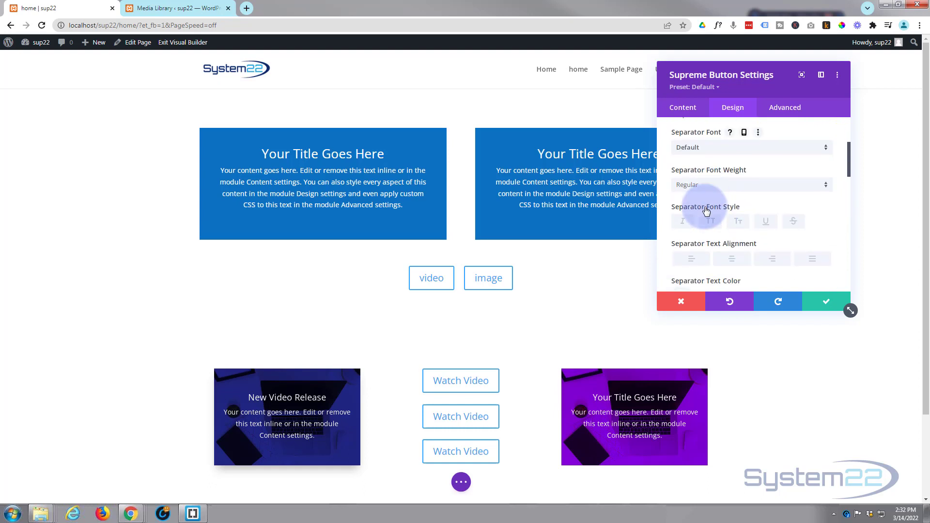
pyautogui.scroll(5, 705, 237)
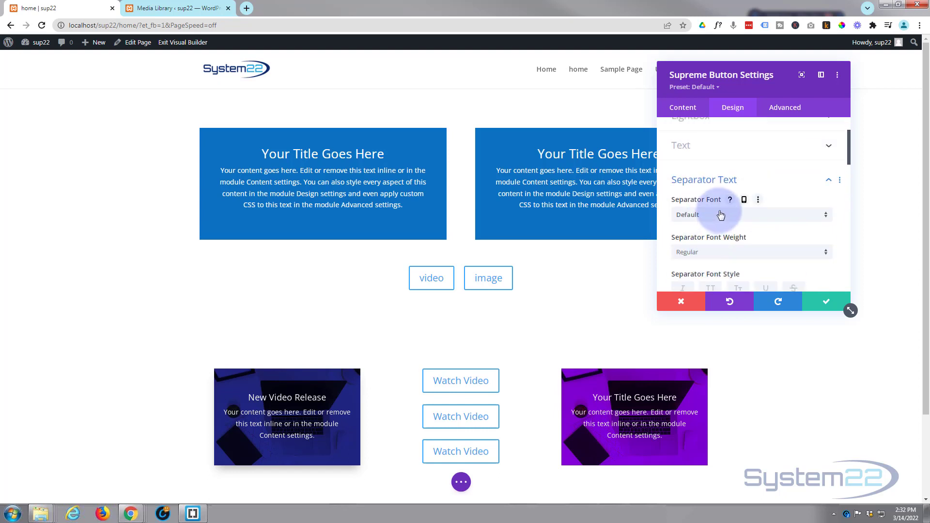
pyautogui.click(720, 215)
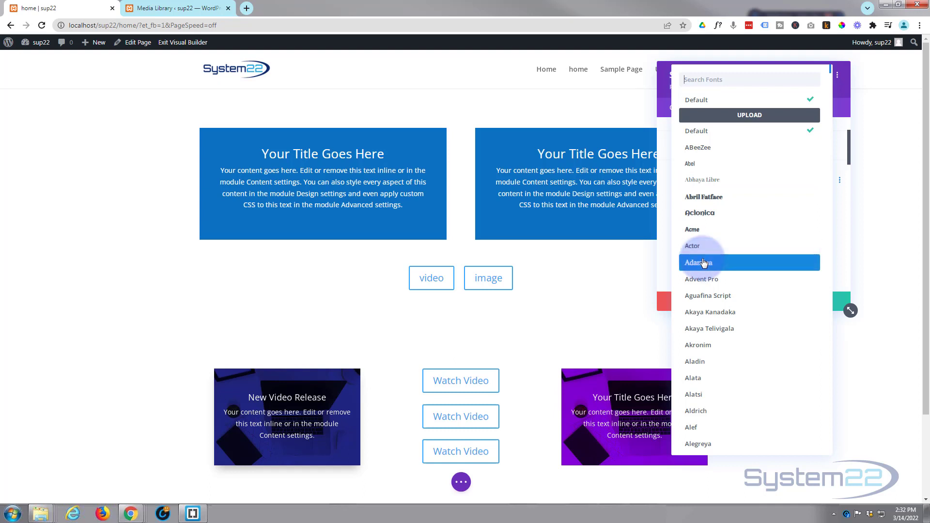
pyautogui.click(706, 99)
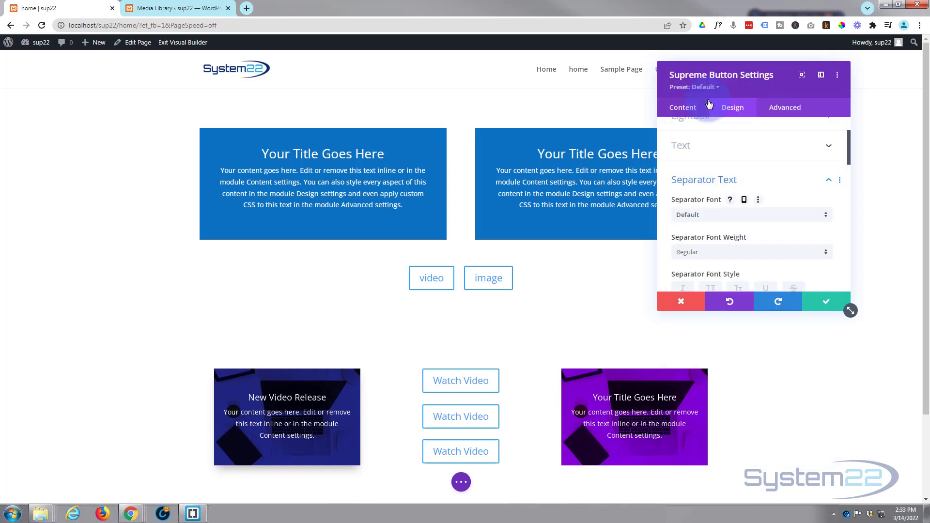
# Step: Examine the remaining separator text styling and the Tooltip #1 text options, including background color, font, text color and size
pyautogui.scroll(-1, 744, 219)
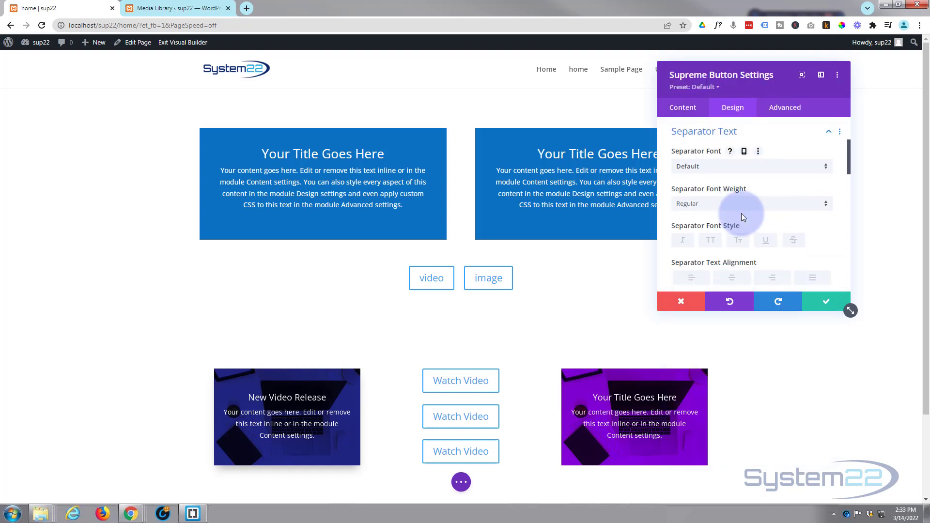
pyautogui.scroll(-8, 741, 213)
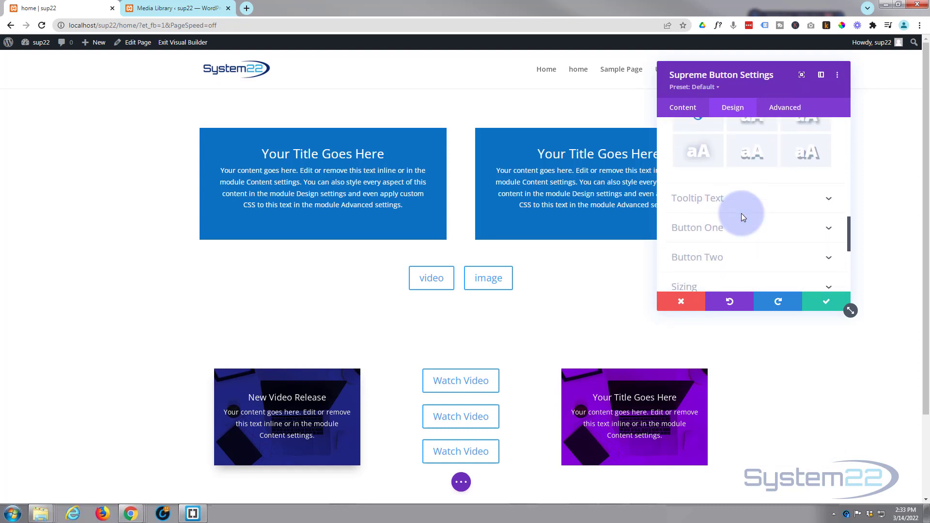
pyautogui.click(752, 199)
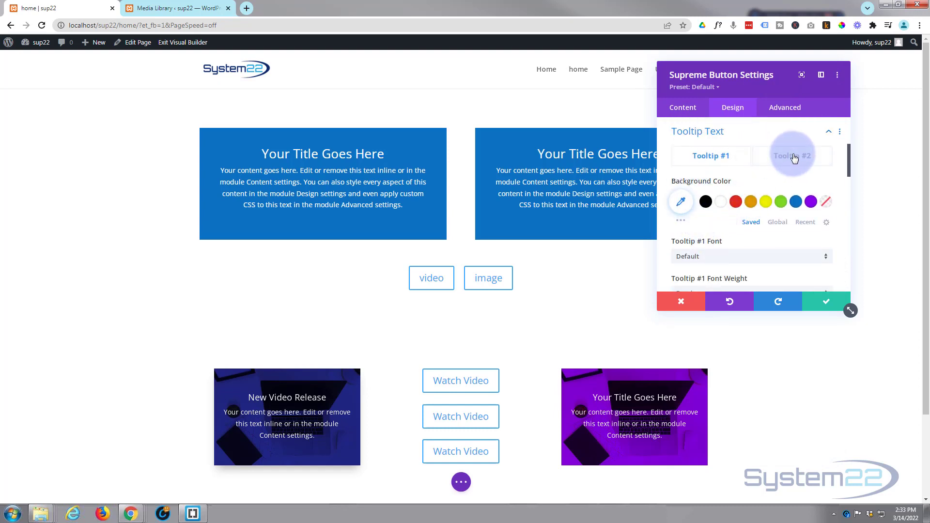
pyautogui.click(725, 168)
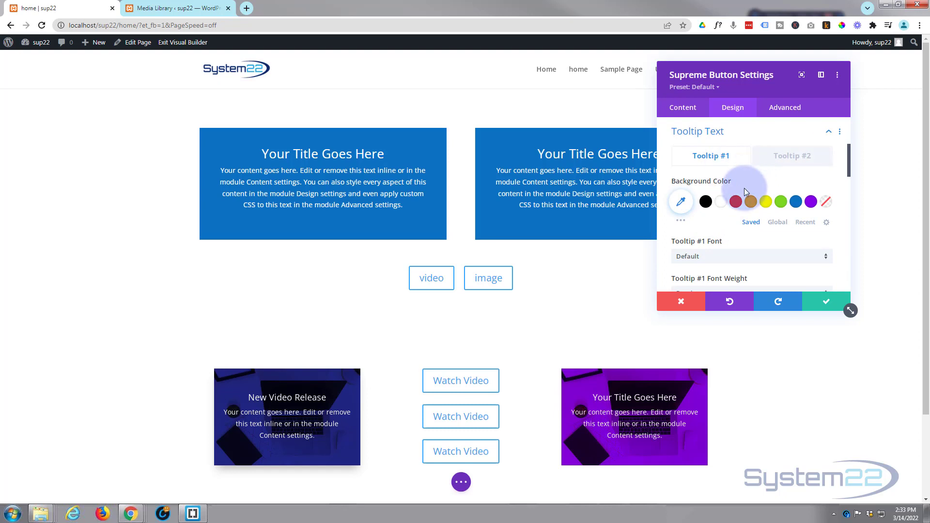
pyautogui.scroll(-3, 739, 196)
pyautogui.scroll(-3, 739, 199)
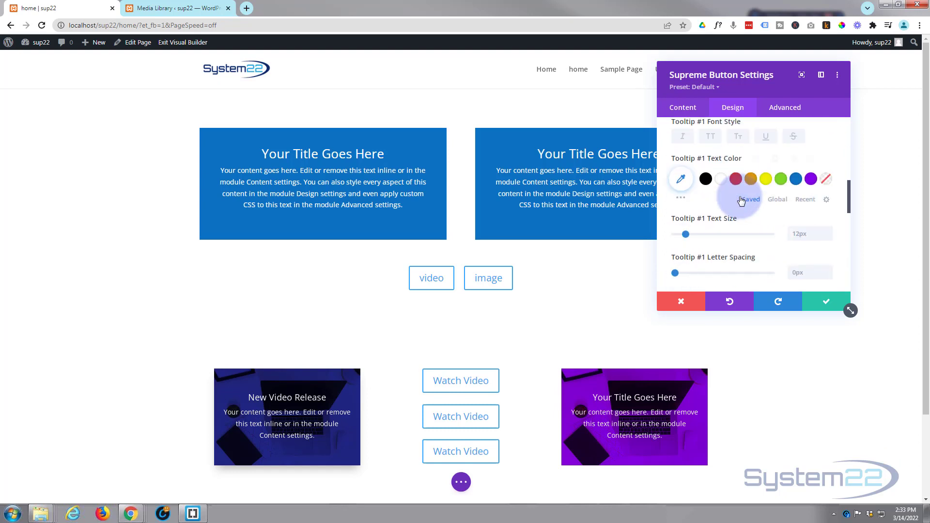
pyautogui.scroll(-3, 739, 199)
pyautogui.scroll(-5, 739, 198)
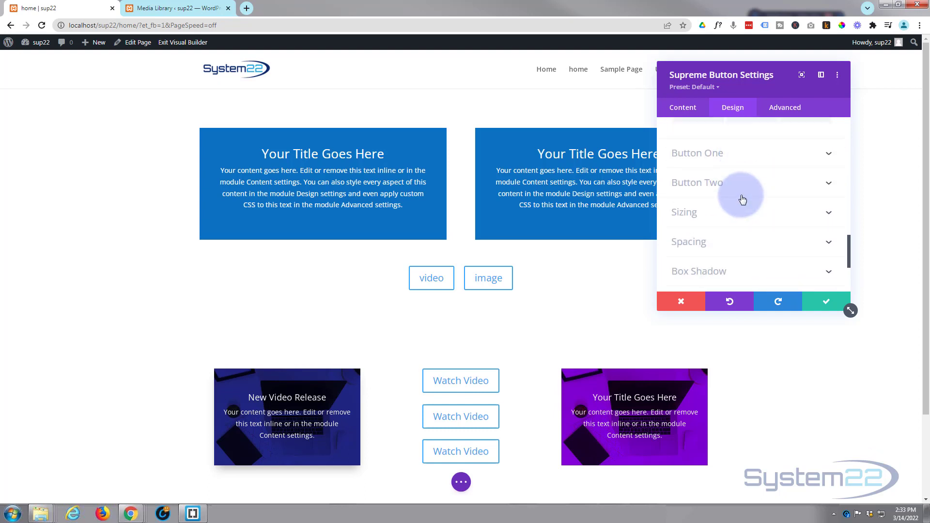
# Step: Enable custom styles for Button One with white (#ffffff) text and a purple #8300e9 background
pyautogui.click(746, 160)
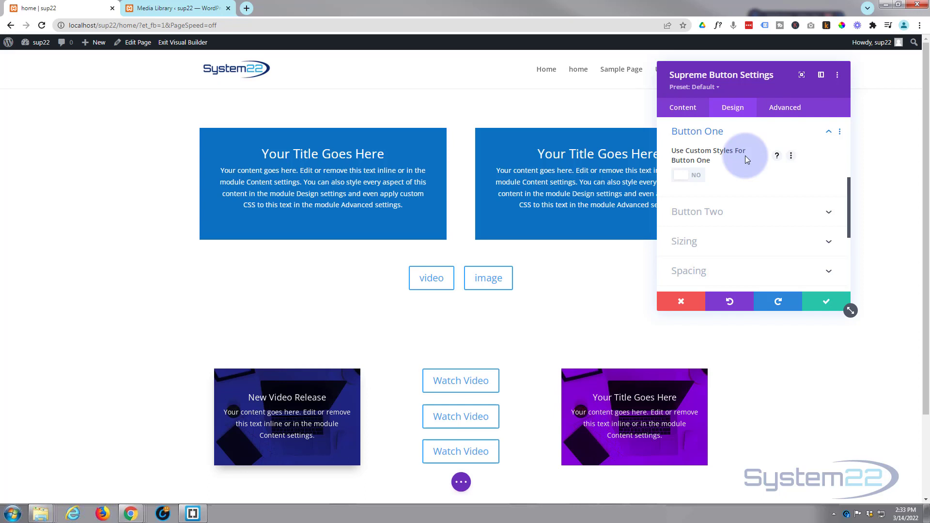
pyautogui.click(694, 176)
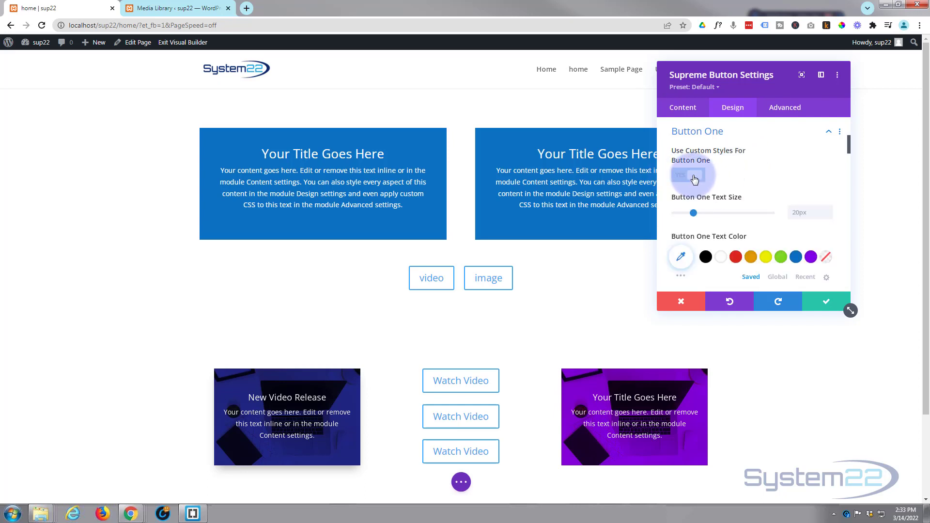
pyautogui.scroll(-1, 739, 196)
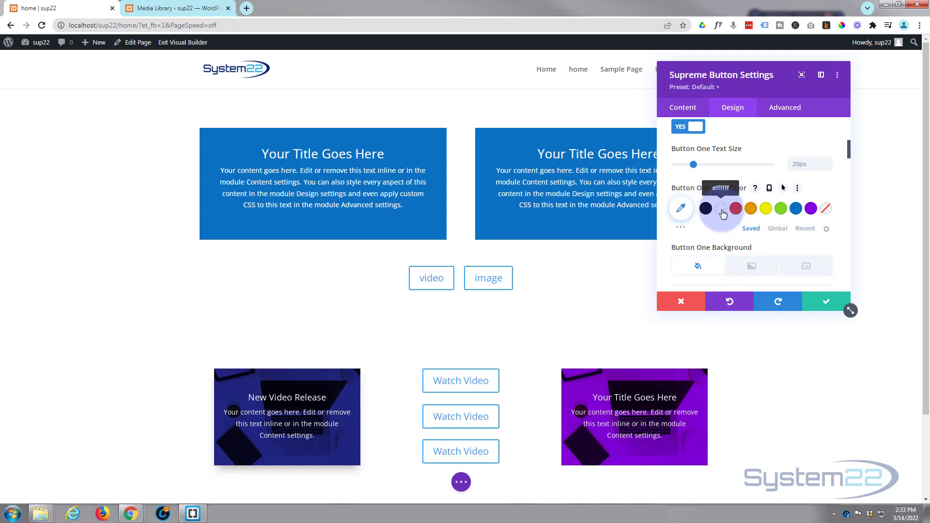
pyautogui.click(721, 212)
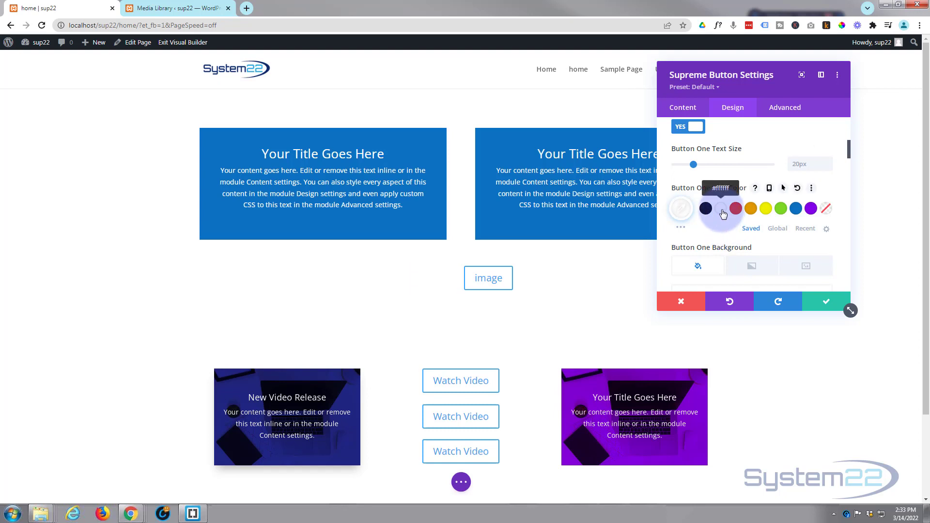
pyautogui.scroll(-4, 728, 208)
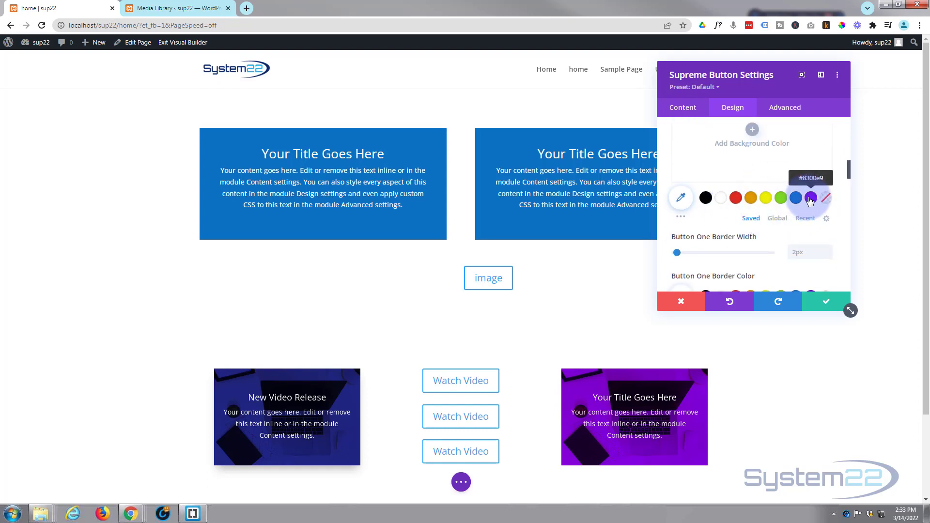
pyautogui.click(810, 199)
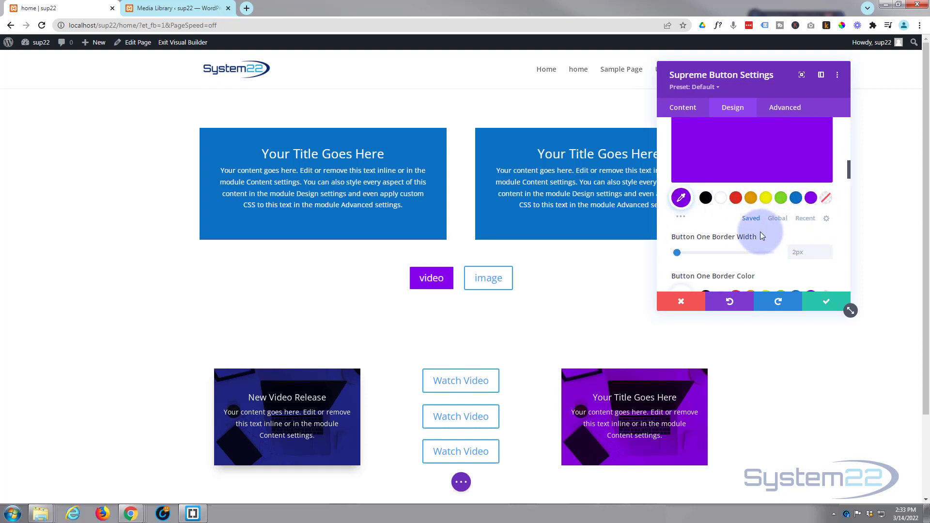
# Step: Give Button One's background a blue #0c71c3 hover color and return to its desktop state
pyautogui.scroll(2, 760, 232)
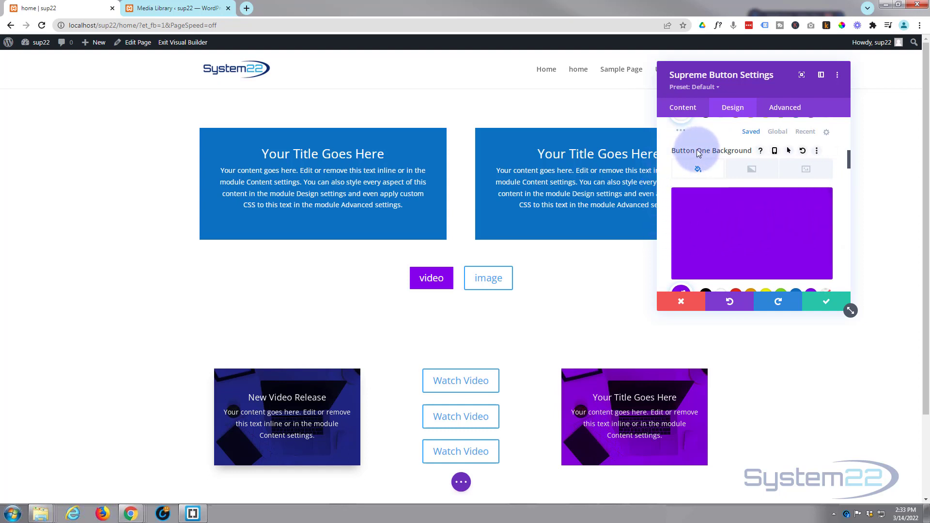
pyautogui.scroll(2, 695, 213)
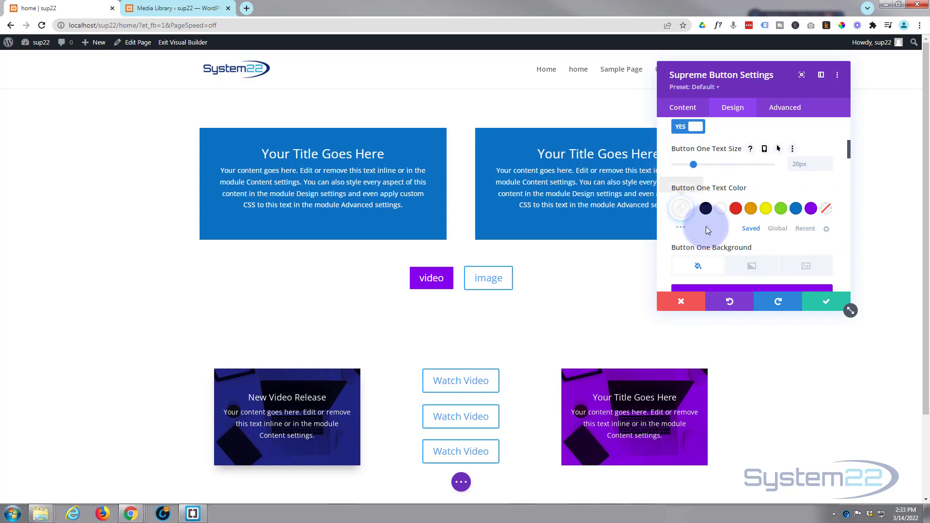
pyautogui.scroll(-1, 701, 224)
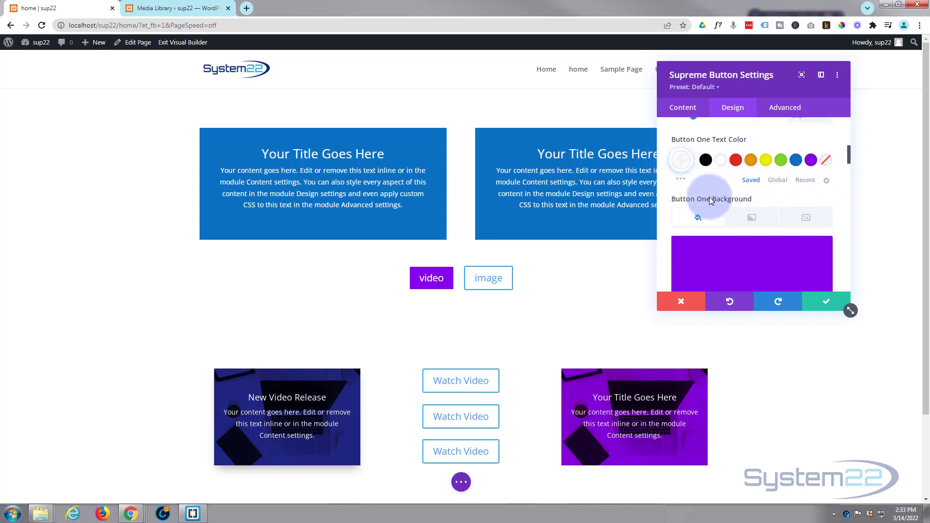
pyautogui.click(789, 200)
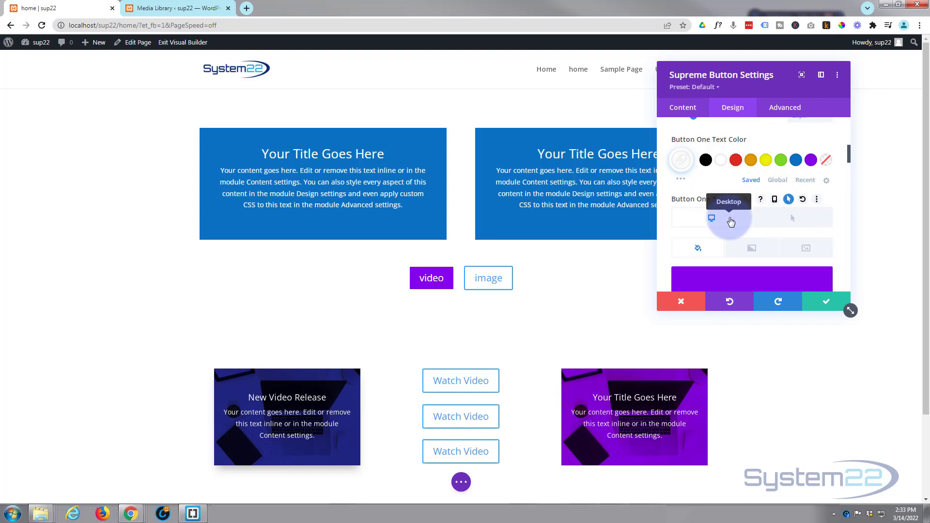
pyautogui.click(794, 222)
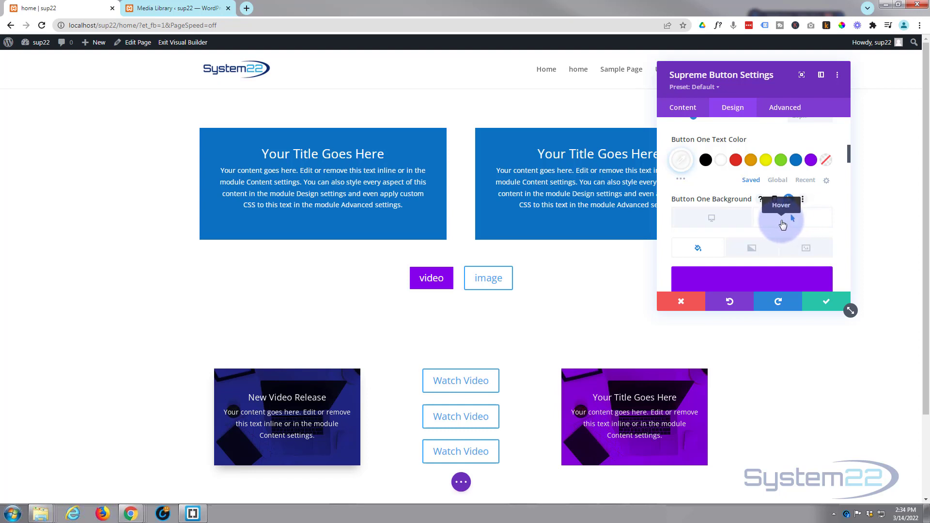
pyautogui.scroll(-2, 783, 224)
pyautogui.scroll(-1, 783, 224)
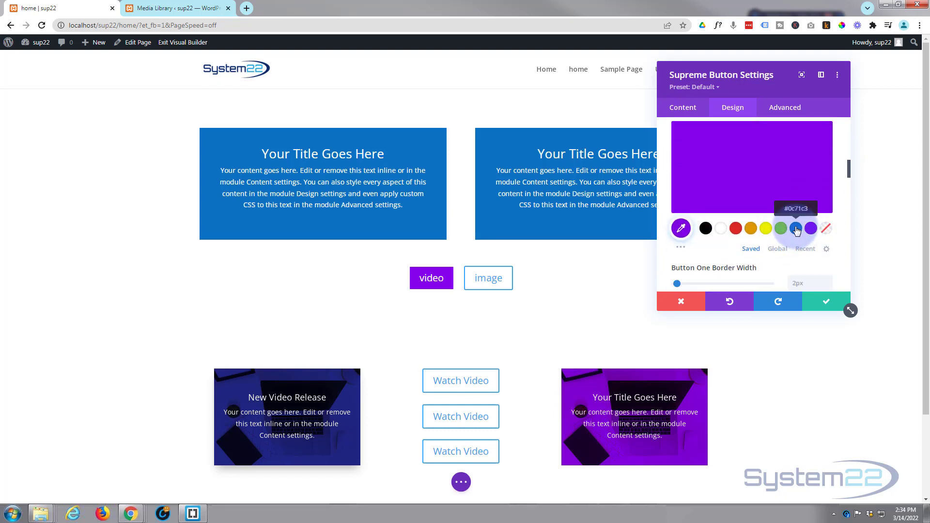
pyautogui.click(795, 229)
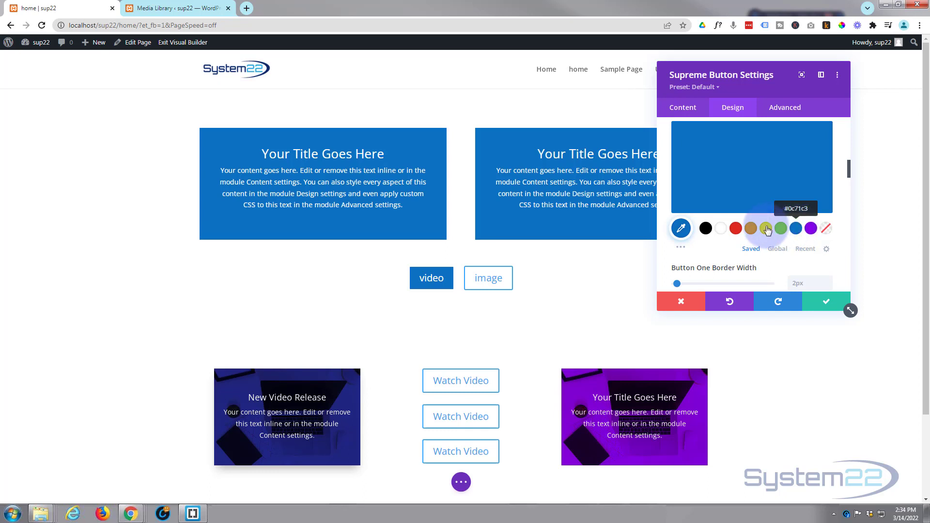
pyautogui.scroll(2, 748, 239)
pyautogui.click(700, 171)
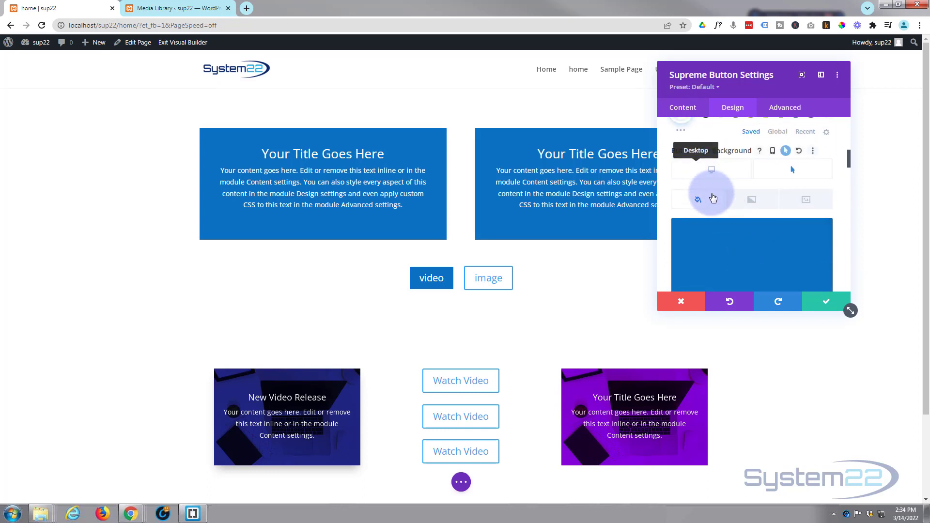
# Step: Set Button One's border width to 0px and its border radius to 48px
pyautogui.scroll(-2, 719, 233)
pyautogui.scroll(-2, 718, 231)
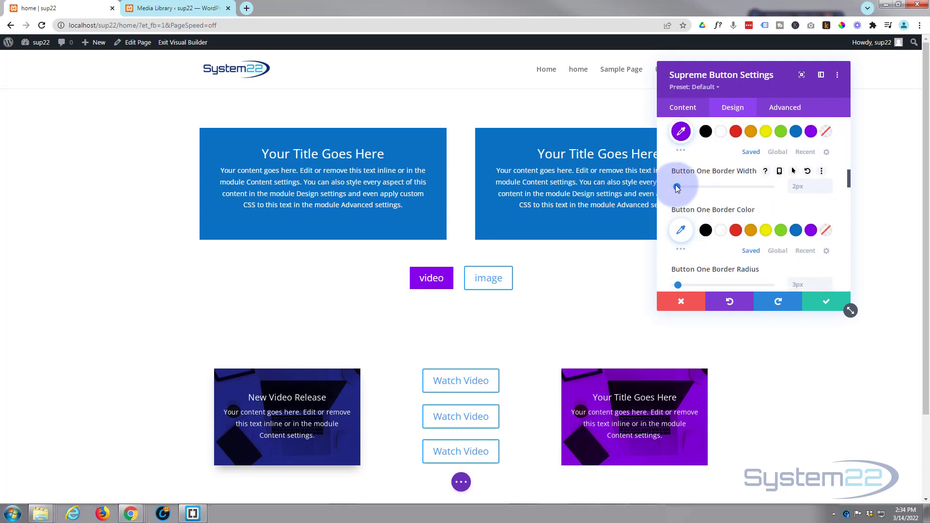
pyautogui.moveTo(678, 186); pyautogui.dragTo(672, 187)
pyautogui.scroll(-1, 707, 200)
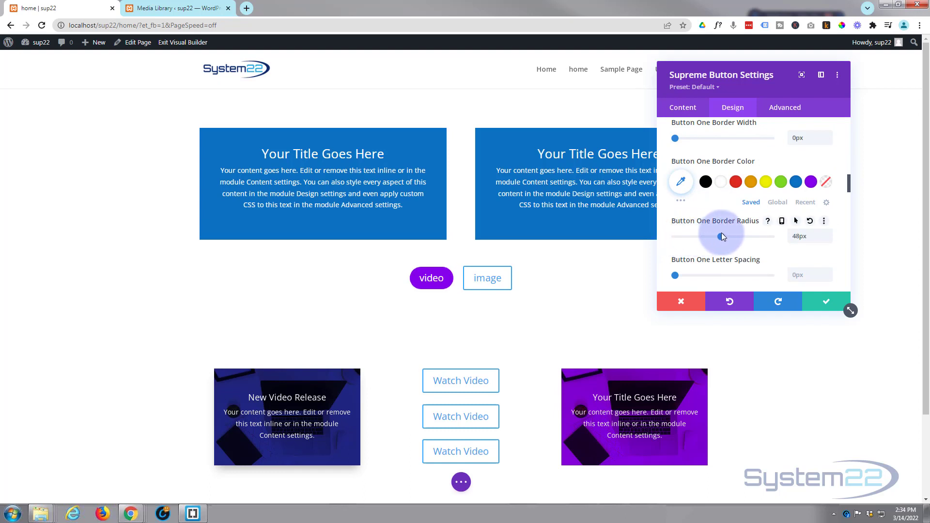
# Step: Turn off the icon for Button One
pyautogui.scroll(-4, 736, 241)
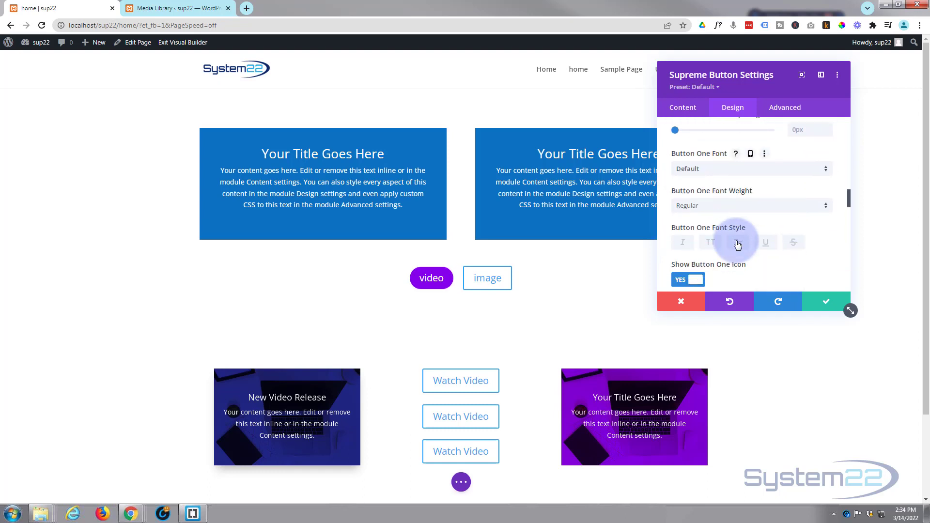
pyautogui.scroll(-7, 736, 240)
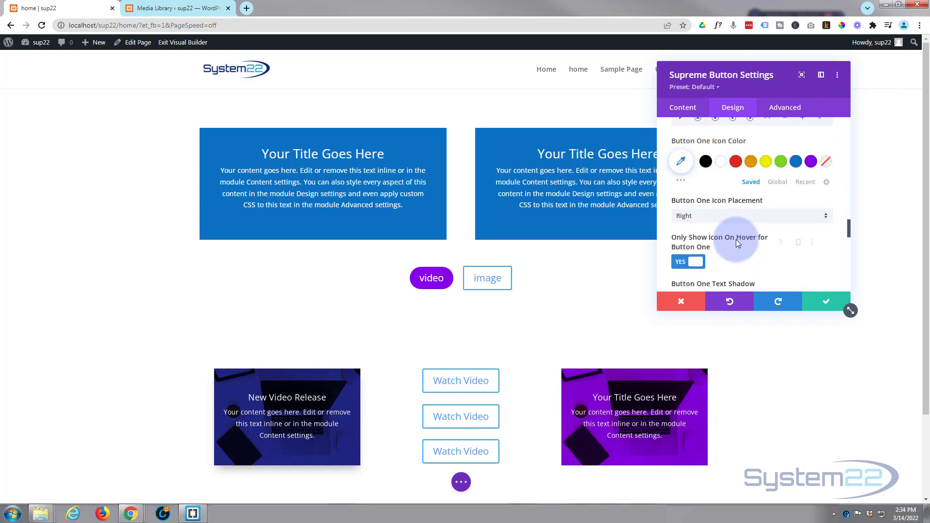
pyautogui.scroll(4, 736, 239)
pyautogui.click(690, 135)
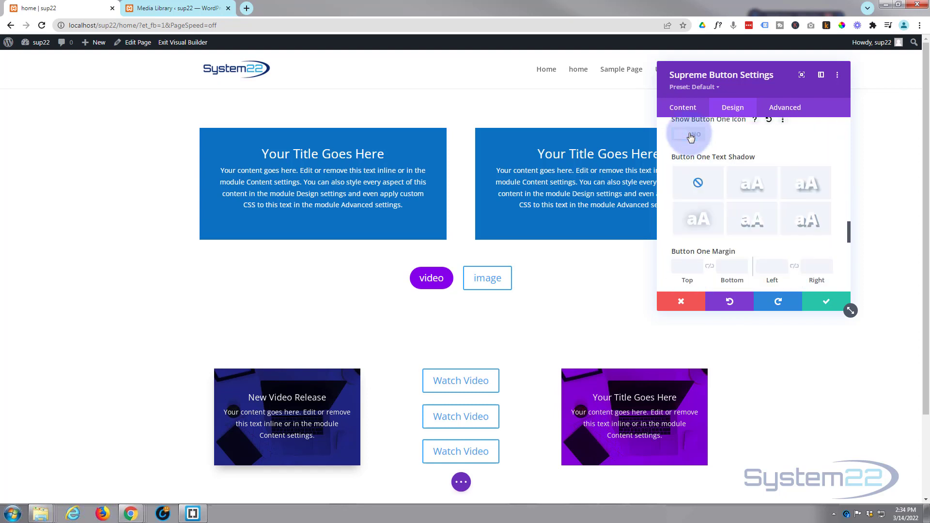
pyautogui.scroll(1, 724, 160)
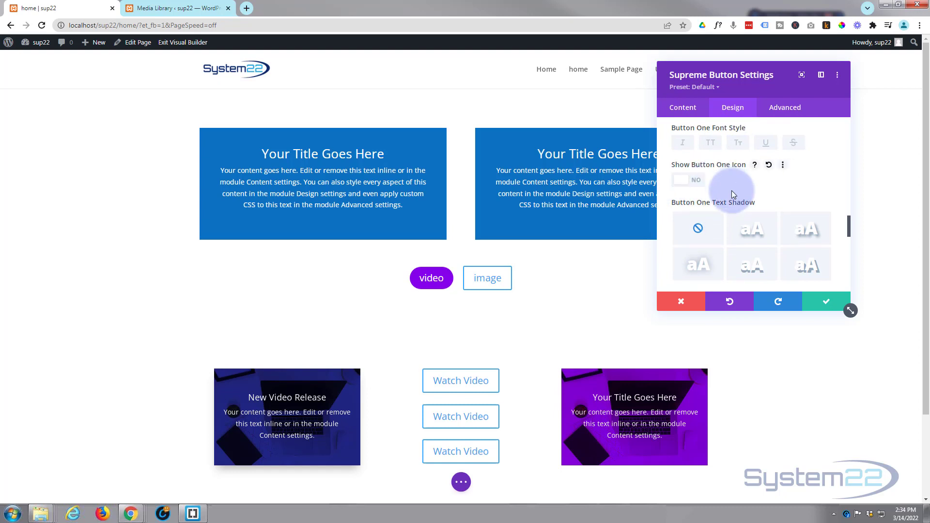
# Step: Apply the fourth box shadow preset, a soft shadow below the button, to Button One
pyautogui.scroll(-3, 731, 190)
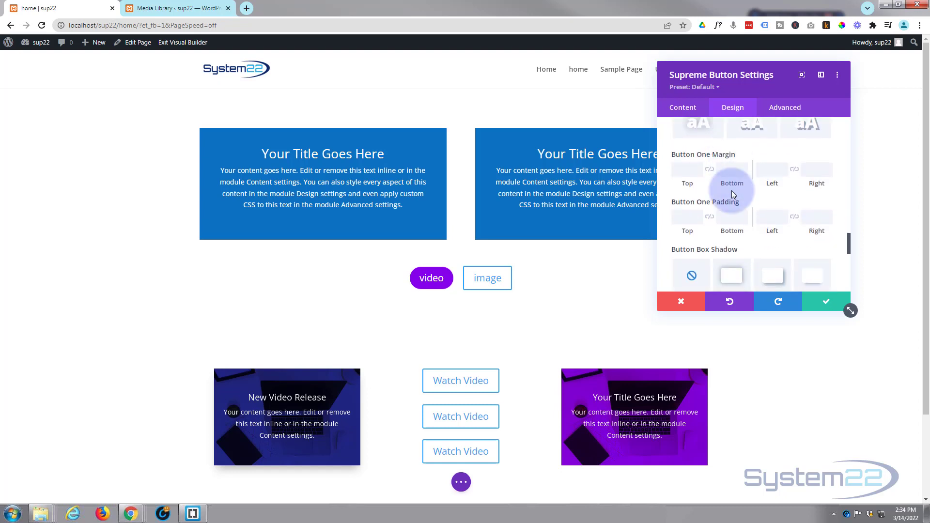
pyautogui.scroll(-1, 731, 190)
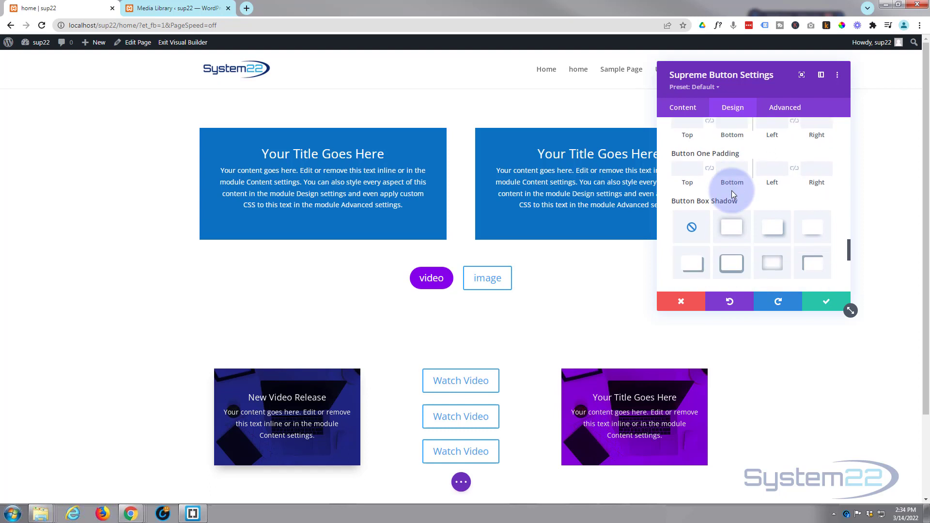
pyautogui.click(815, 234)
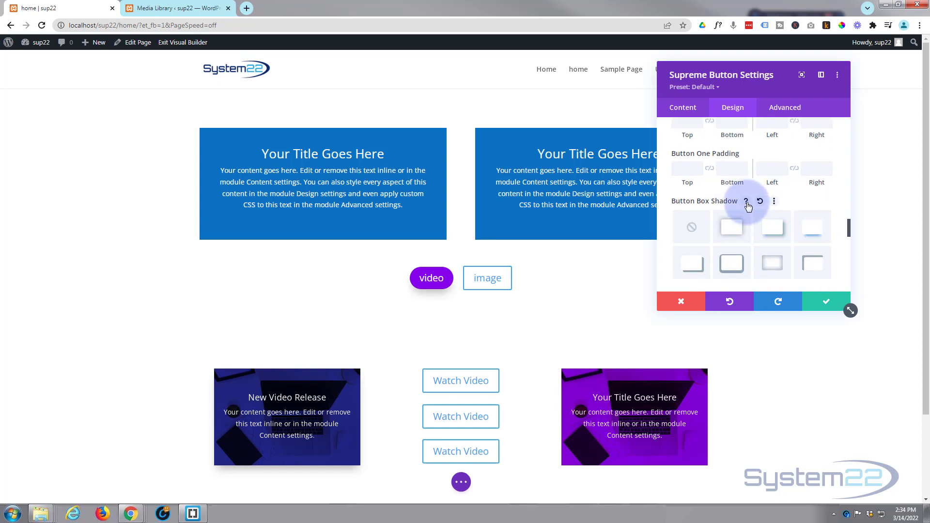
# Step: Enable custom styles for Button Two and set its text color to white
pyautogui.scroll(-2, 748, 206)
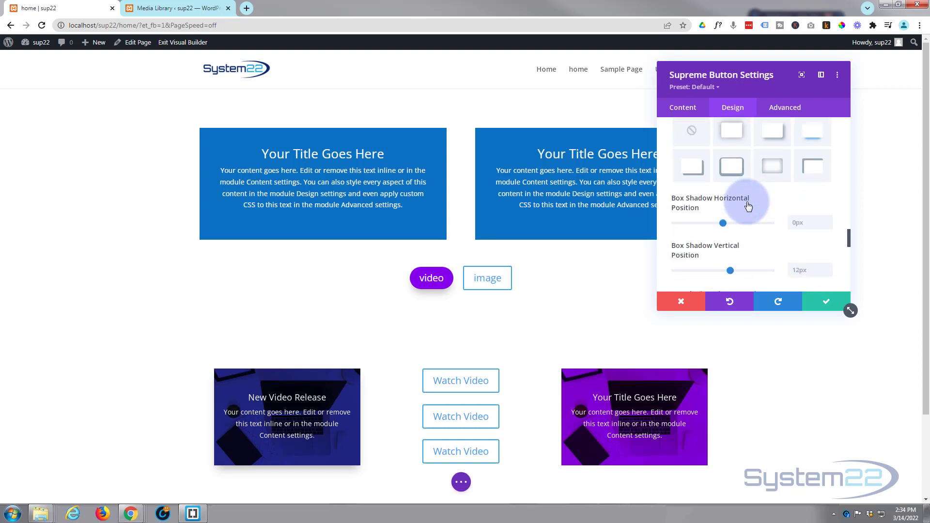
pyautogui.scroll(-7, 748, 206)
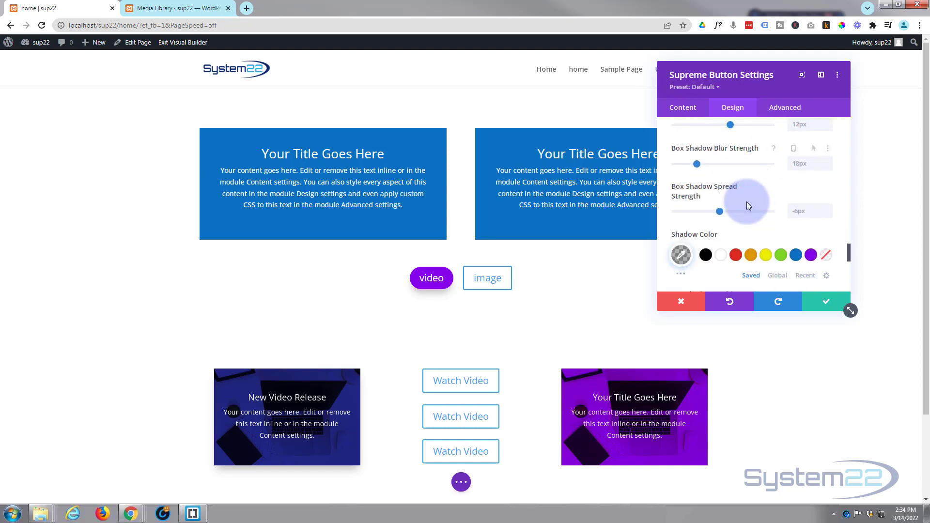
pyautogui.click(716, 202)
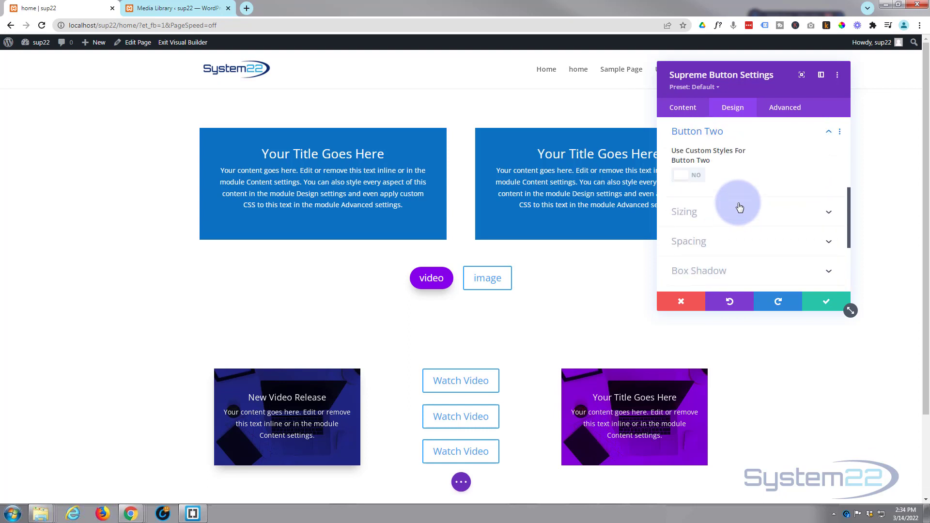
pyautogui.click(696, 180)
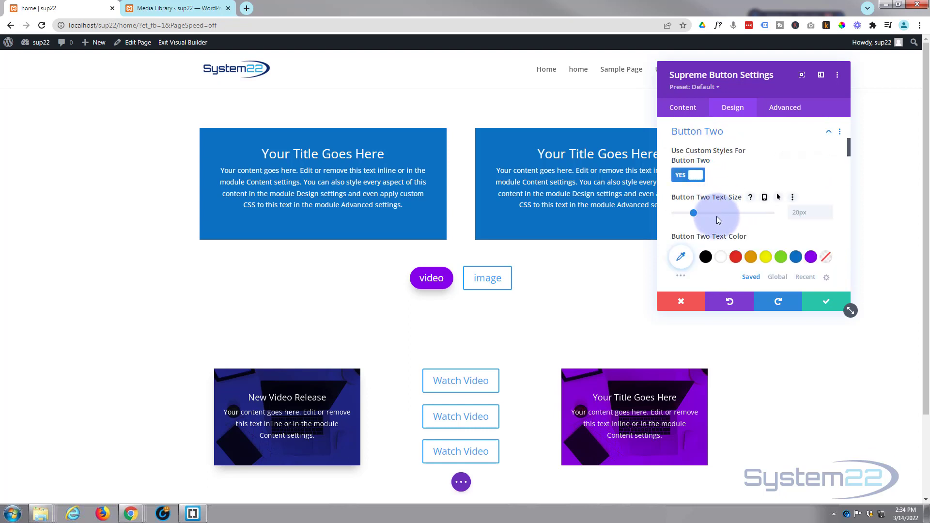
pyautogui.click(720, 256)
# Step: Set Button Two's background color to blue #0c71c3
pyautogui.scroll(-3, 728, 222)
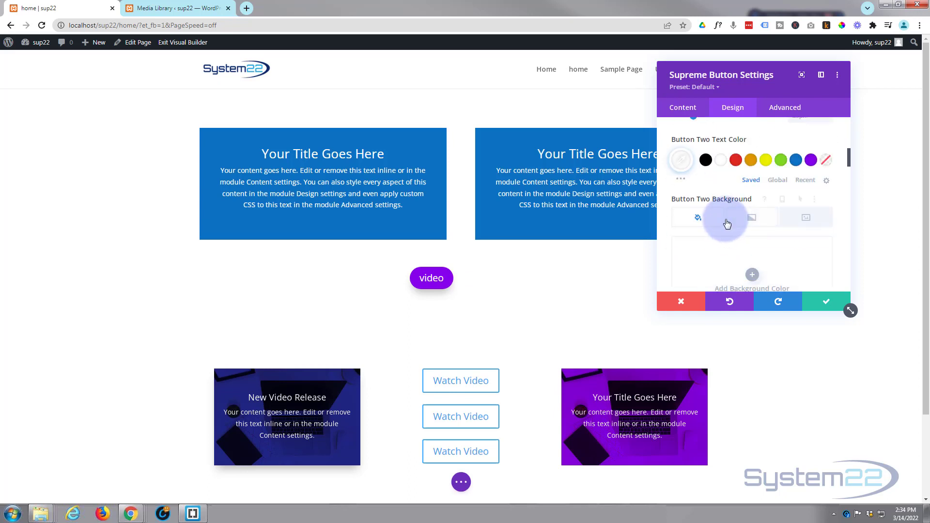
pyautogui.scroll(-2, 711, 222)
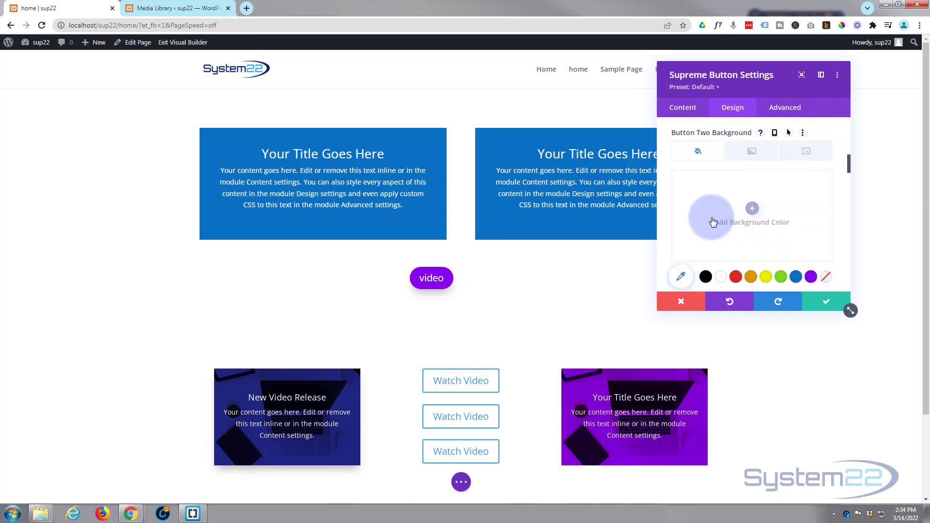
pyautogui.click(796, 246)
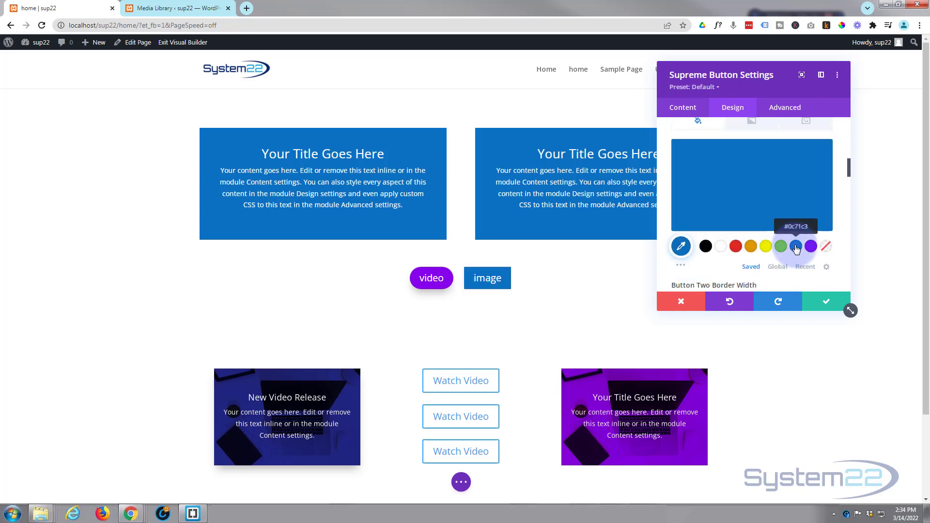
pyautogui.click(739, 266)
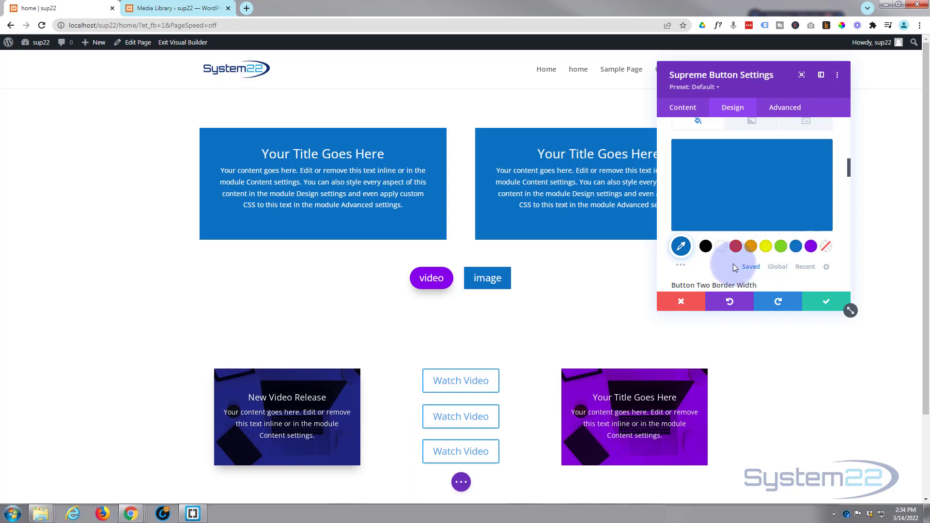
# Step: Give Button Two's background a green #7cda24 hover color and return to its desktop state
pyautogui.scroll(2, 733, 263)
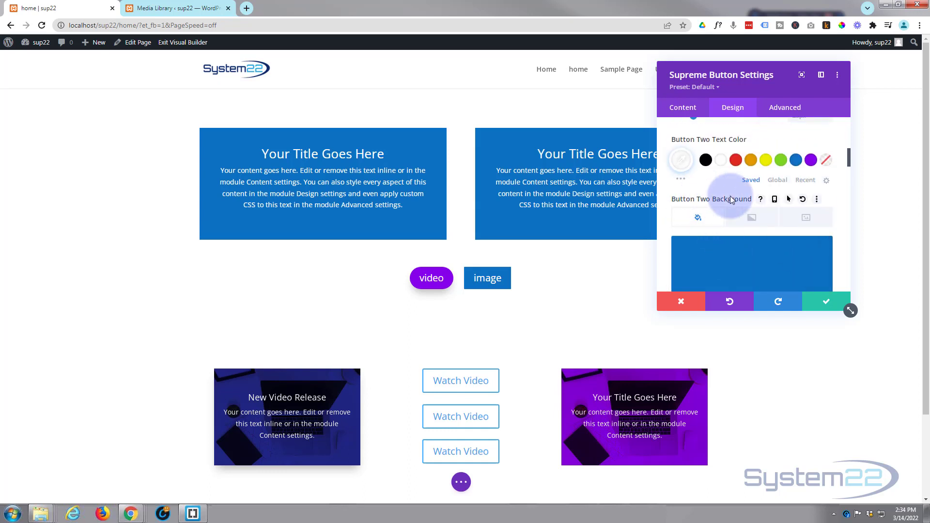
pyautogui.click(788, 199)
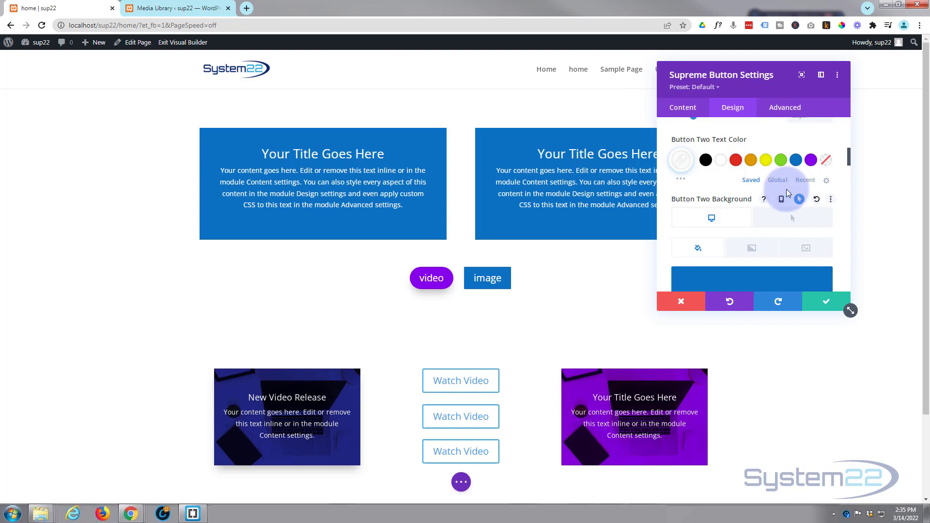
pyautogui.click(779, 218)
pyautogui.scroll(-4, 779, 219)
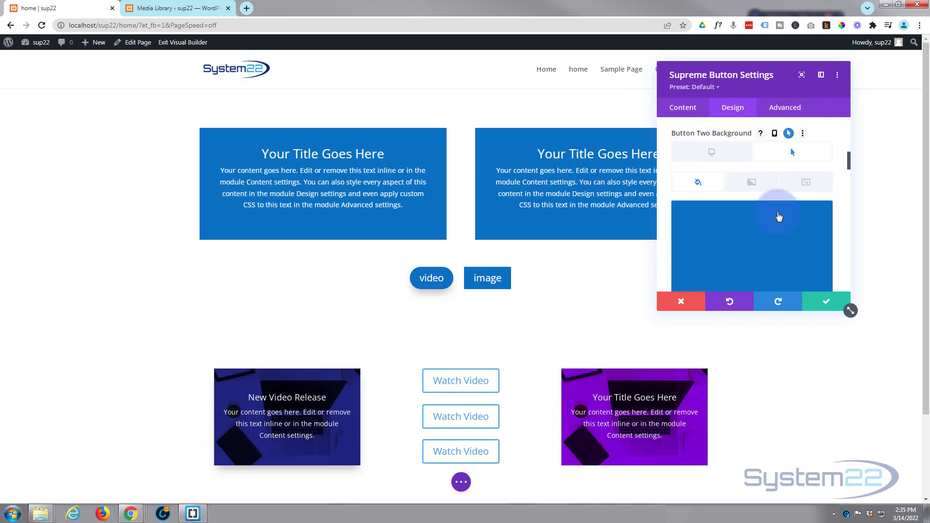
pyautogui.click(784, 229)
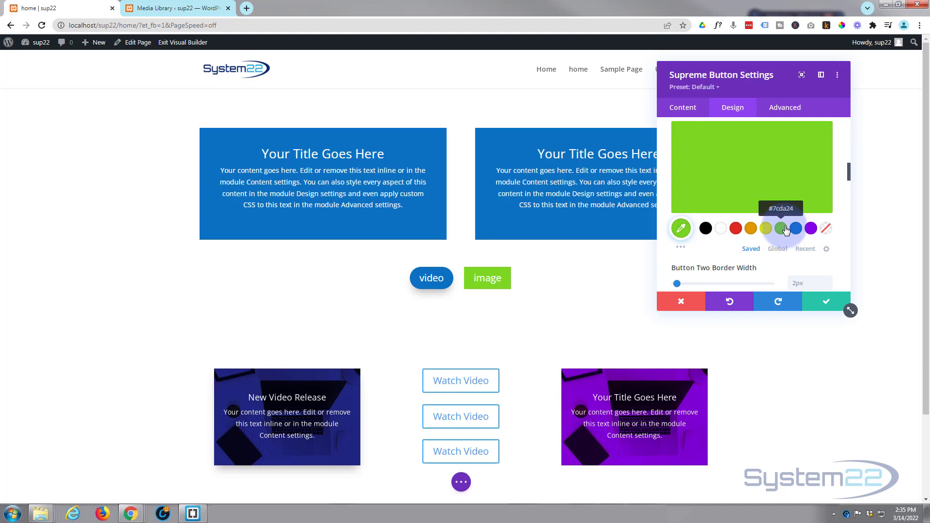
pyautogui.scroll(3, 750, 223)
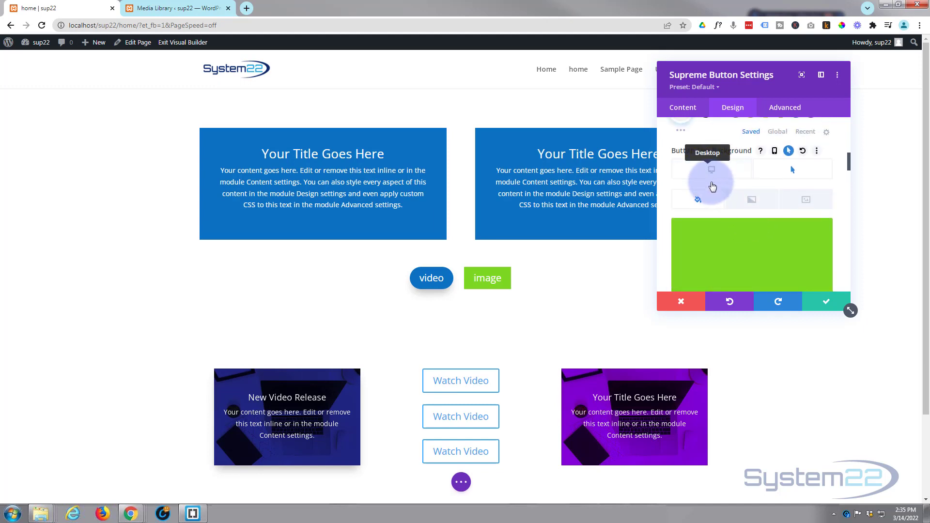
pyautogui.click(711, 172)
# Step: Set Button Two's border width to 0px and increase its border radius until the ends are fully rounded
pyautogui.scroll(-4, 712, 191)
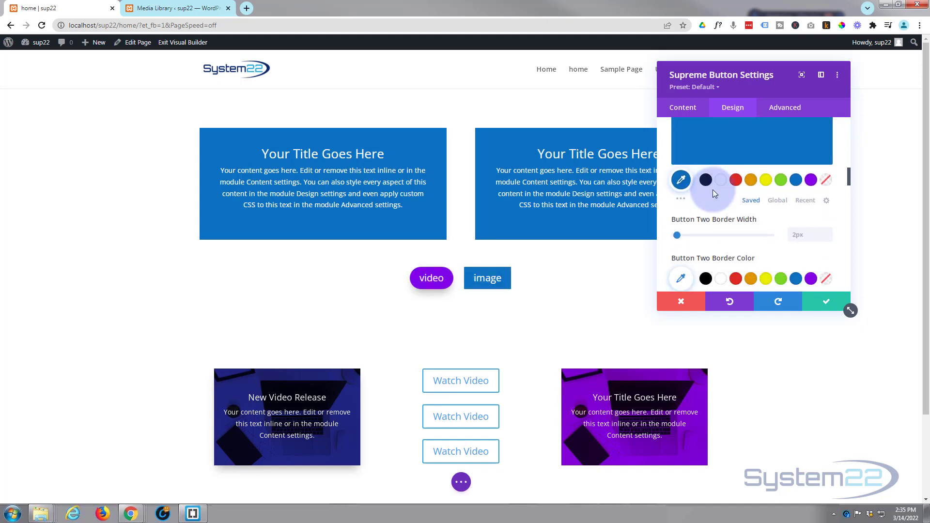
pyautogui.click(676, 186)
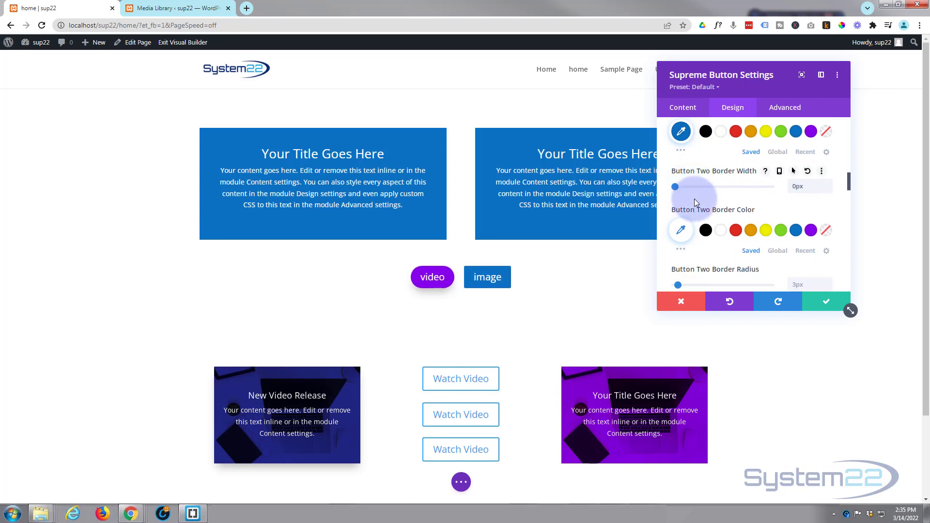
pyautogui.scroll(-1, 693, 198)
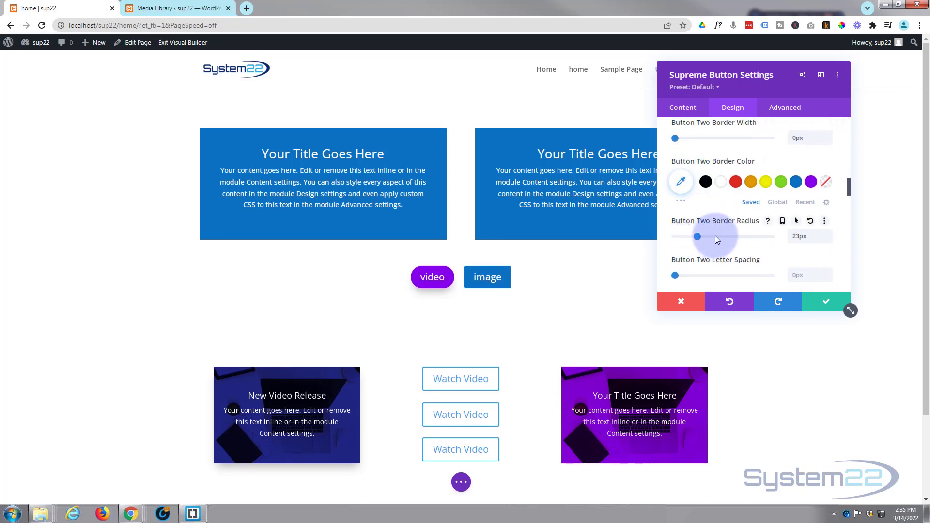
pyautogui.moveTo(716, 236); pyautogui.dragTo(724, 234)
# Step: Browse the icons available for Button Two in the enlarged icon picker and close it without choosing one
pyautogui.scroll(-4, 725, 235)
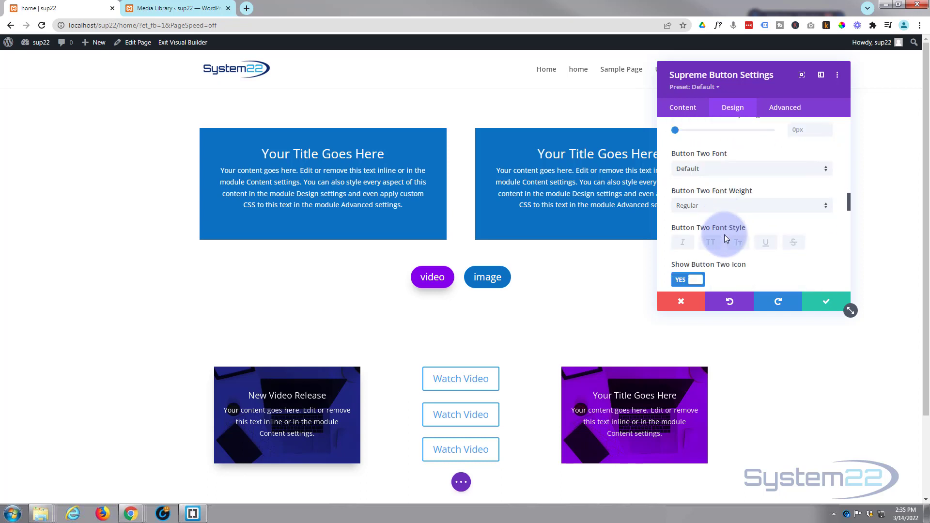
pyautogui.scroll(-3, 724, 237)
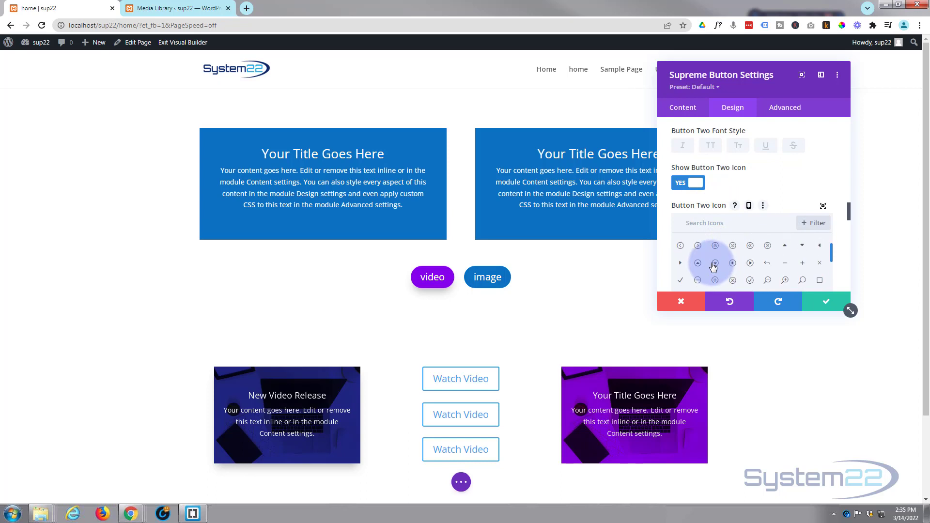
pyautogui.scroll(3, 713, 264)
pyautogui.scroll(-1, 763, 181)
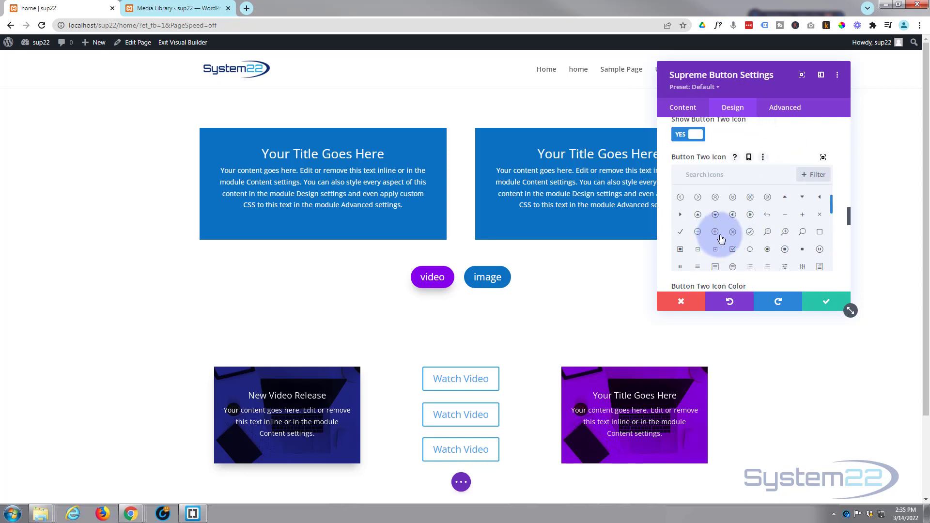
pyautogui.scroll(-2, 706, 225)
pyautogui.scroll(1, 705, 218)
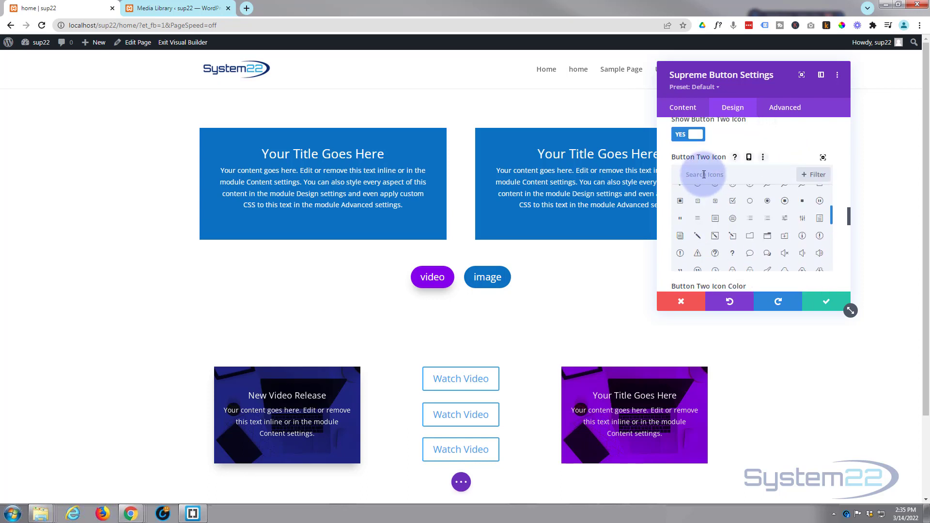
pyautogui.click(823, 158)
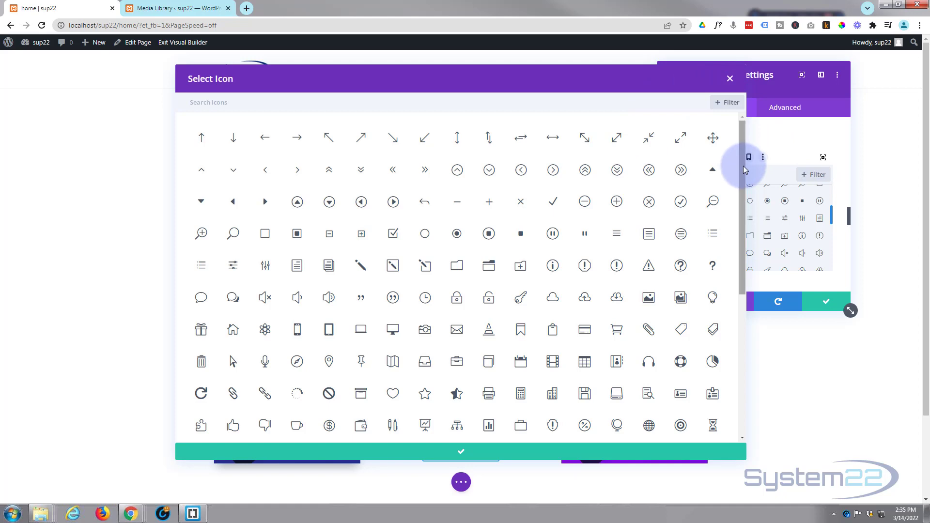
pyautogui.moveTo(745, 162); pyautogui.dragTo(746, 290)
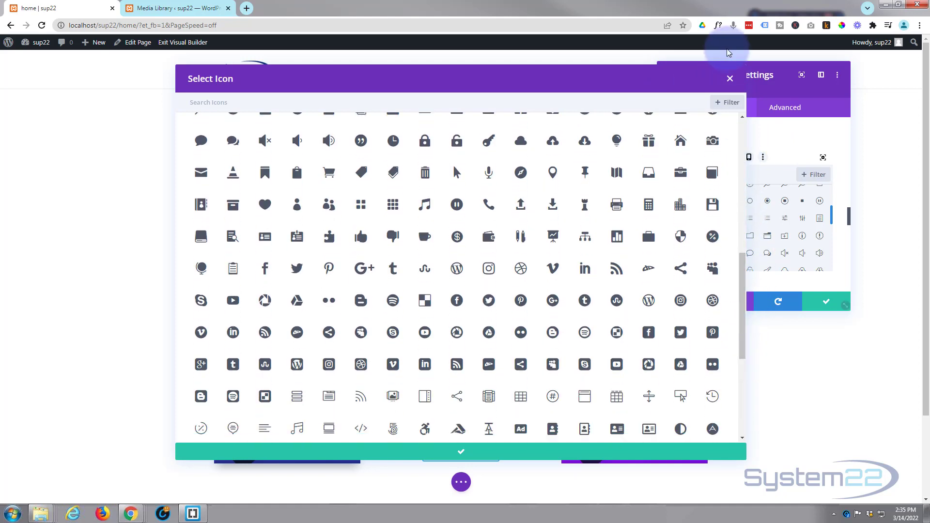
pyautogui.click(730, 78)
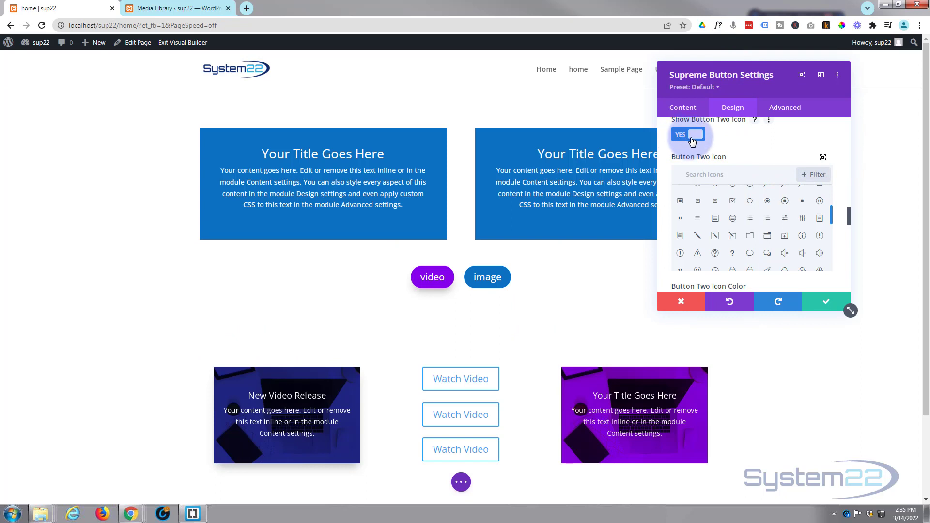
# Step: Review Button Two's icon placement and hover options and turn off its icon
pyautogui.scroll(-5, 734, 137)
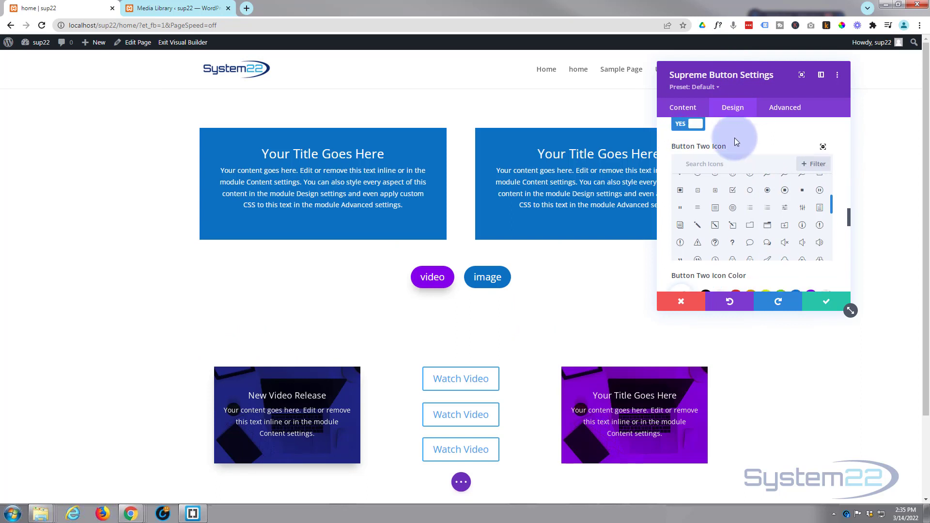
pyautogui.scroll(-3, 751, 208)
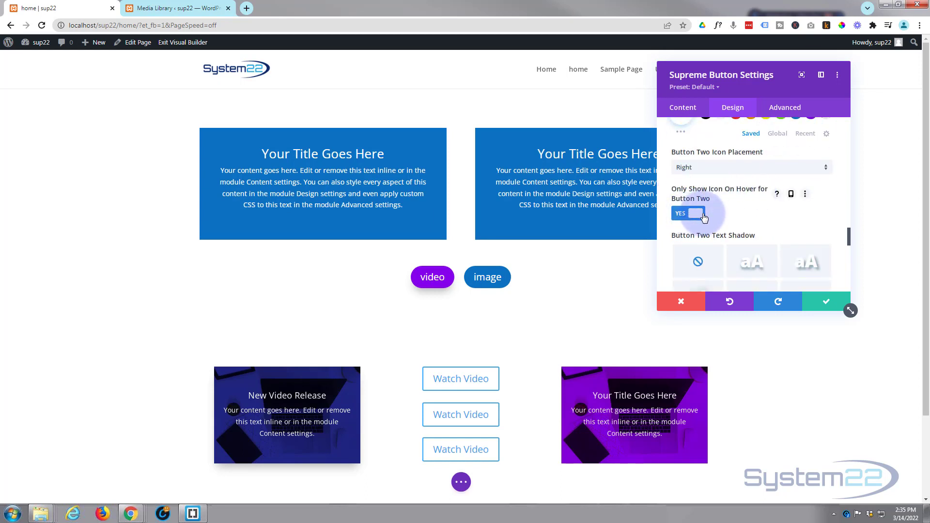
pyautogui.scroll(5, 722, 216)
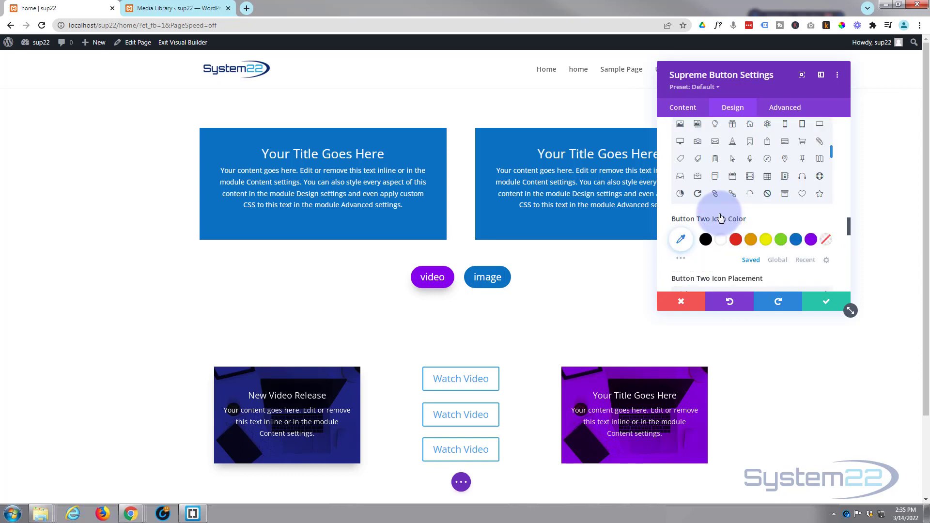
pyautogui.click(688, 231)
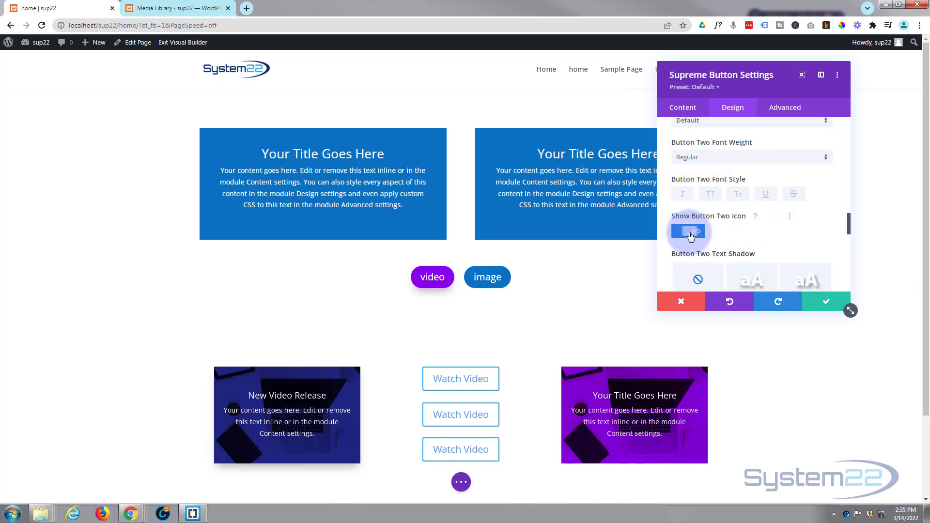
# Step: Apply the fourth box shadow preset, a soft shadow below the button, to Button Two and collapse its settings
pyautogui.scroll(-6, 721, 218)
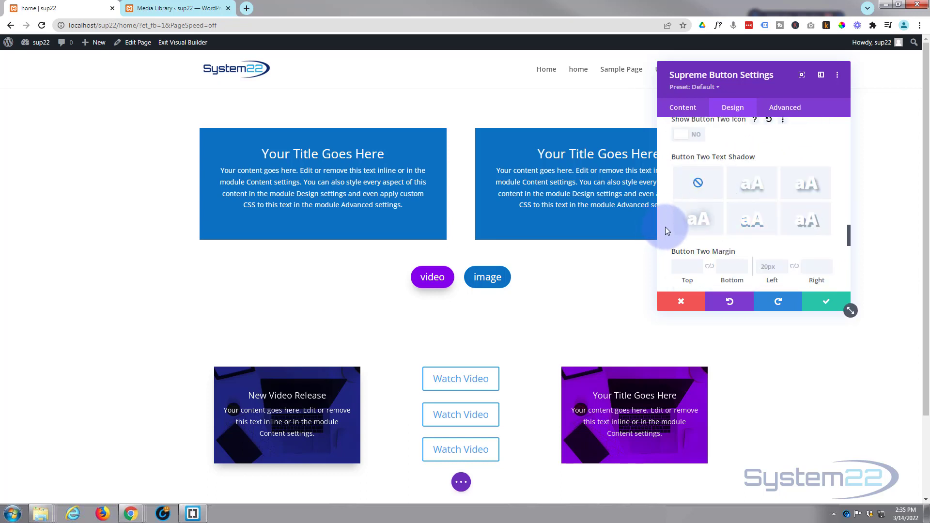
pyautogui.click(811, 187)
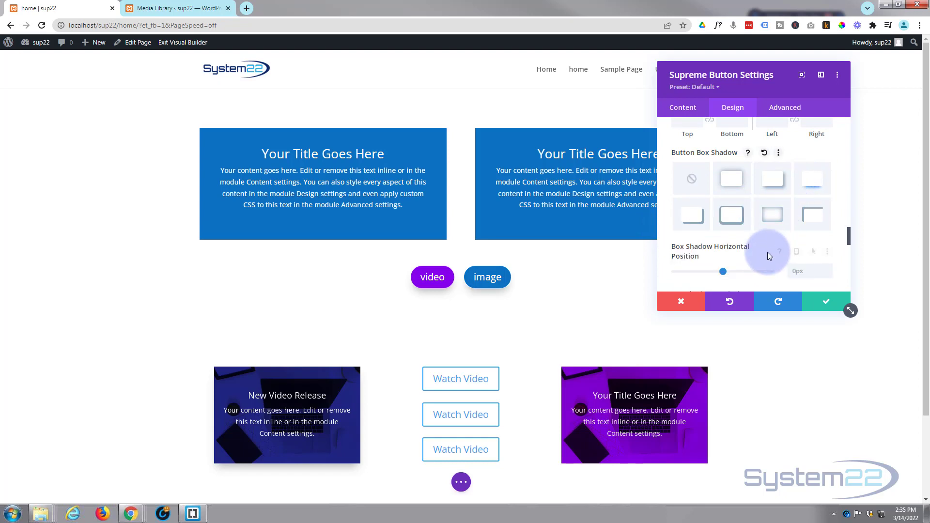
pyautogui.scroll(-2, 767, 252)
pyautogui.scroll(-4, 767, 252)
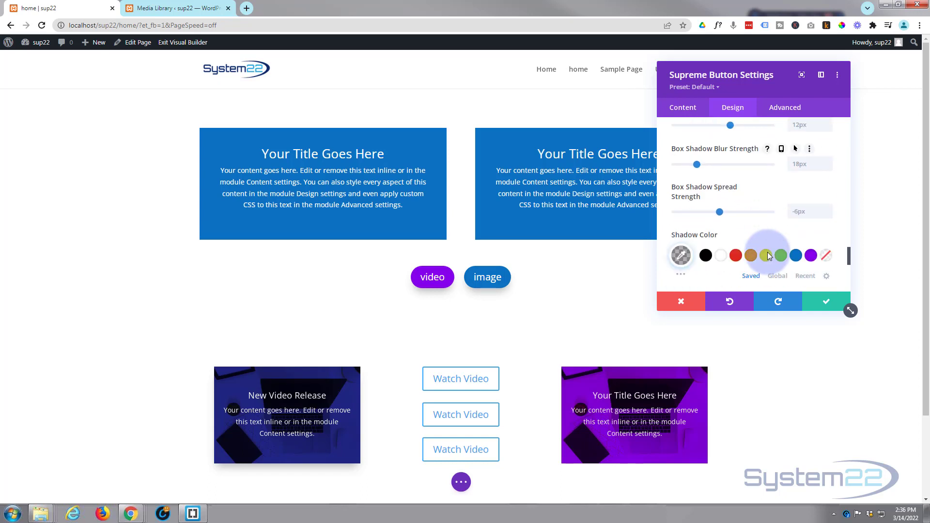
pyautogui.click(769, 252)
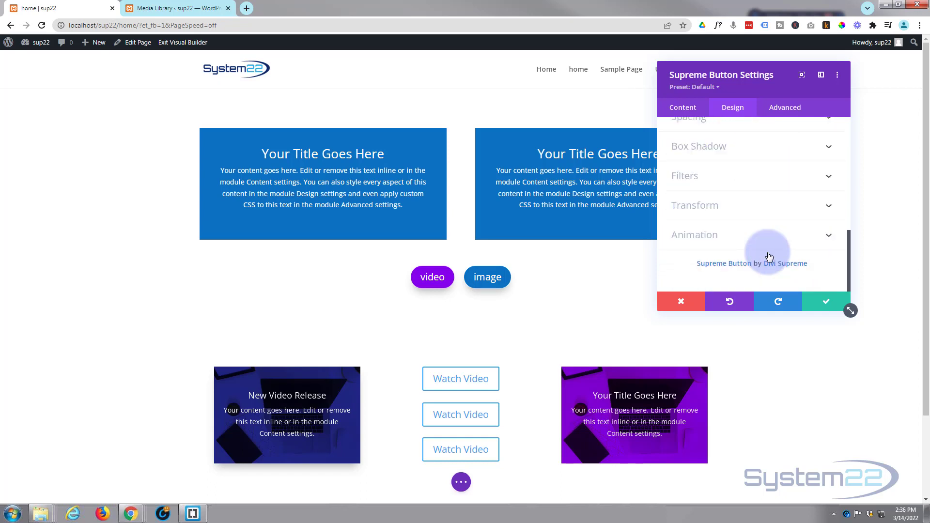
pyautogui.click(777, 134)
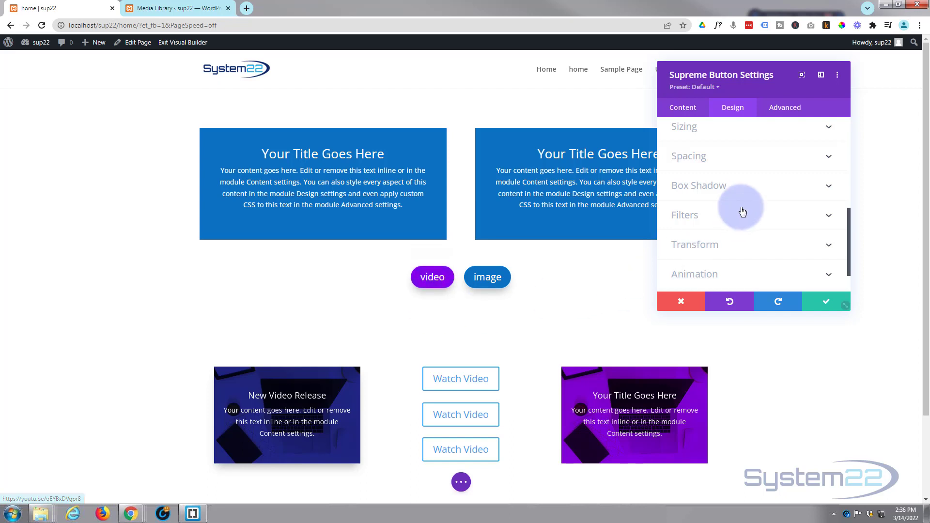
# Step: Look at the module's Sizing options with the text separator gap and collapse them again
pyautogui.scroll(1, 741, 190)
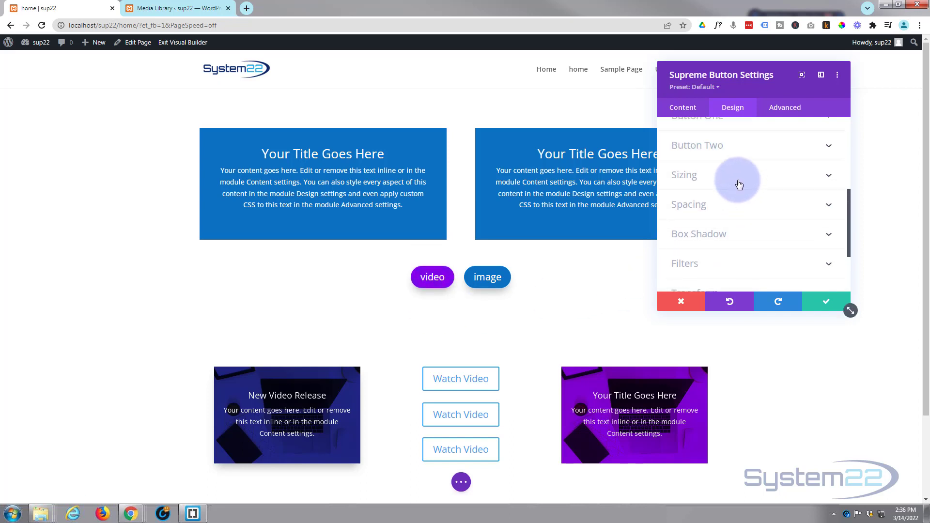
pyautogui.click(736, 183)
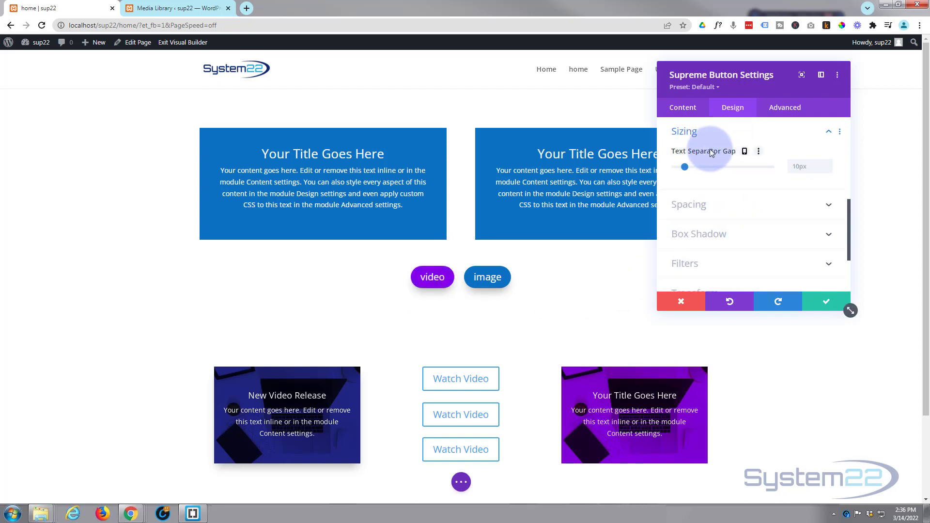
pyautogui.click(688, 145)
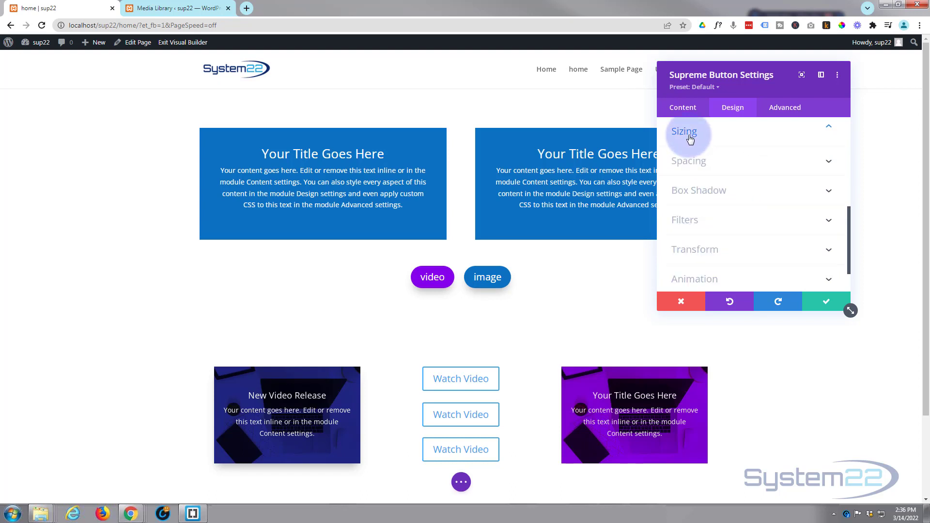
# Step: Try linked left and right padding of 20px on Button One
pyautogui.click(720, 165)
pyautogui.scroll(5, 719, 170)
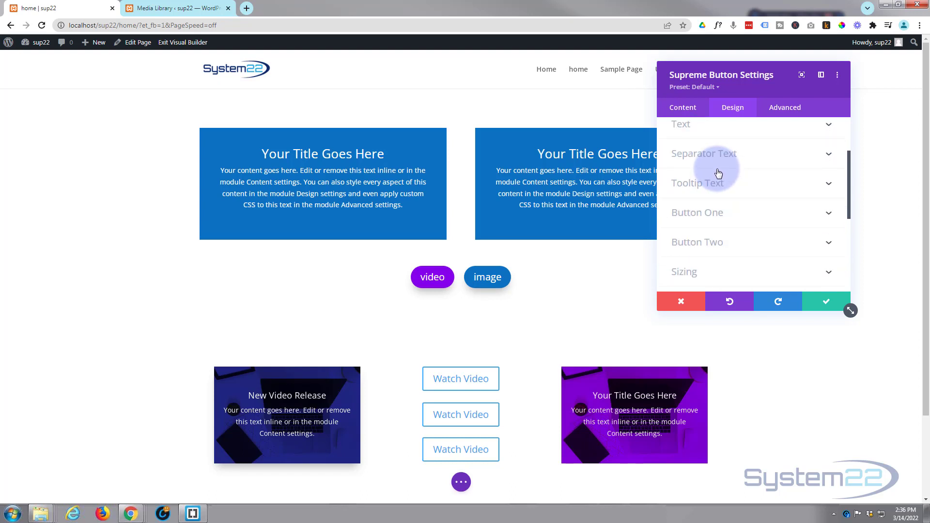
pyautogui.scroll(3, 717, 176)
pyautogui.scroll(-3, 716, 179)
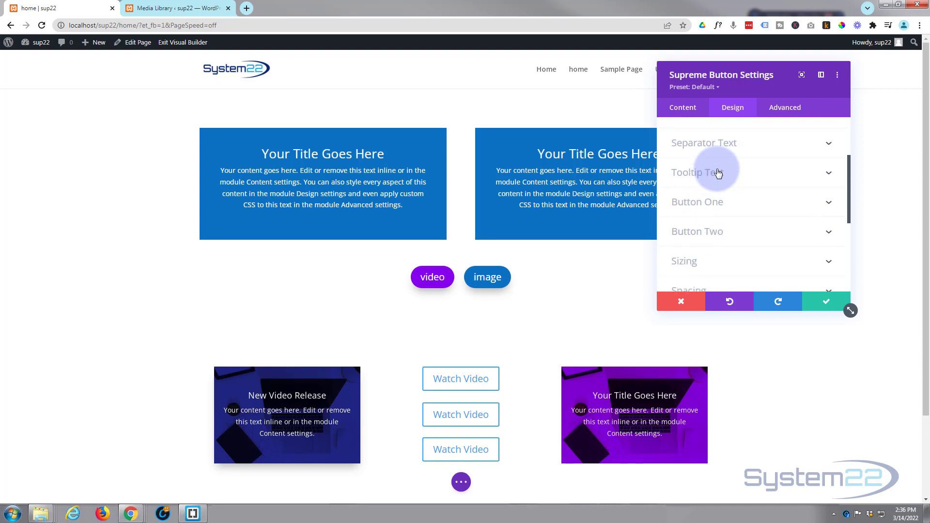
pyautogui.click(742, 201)
pyautogui.scroll(-5, 743, 201)
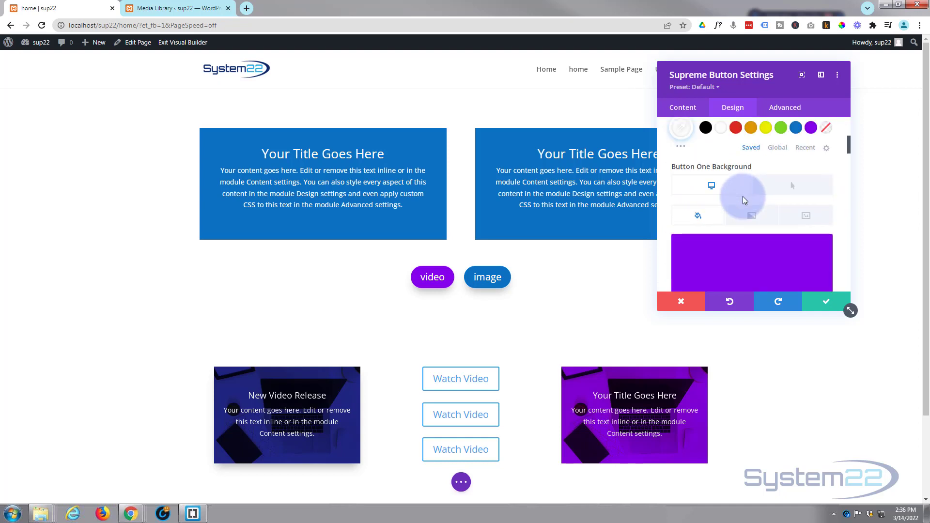
pyautogui.scroll(-10, 744, 201)
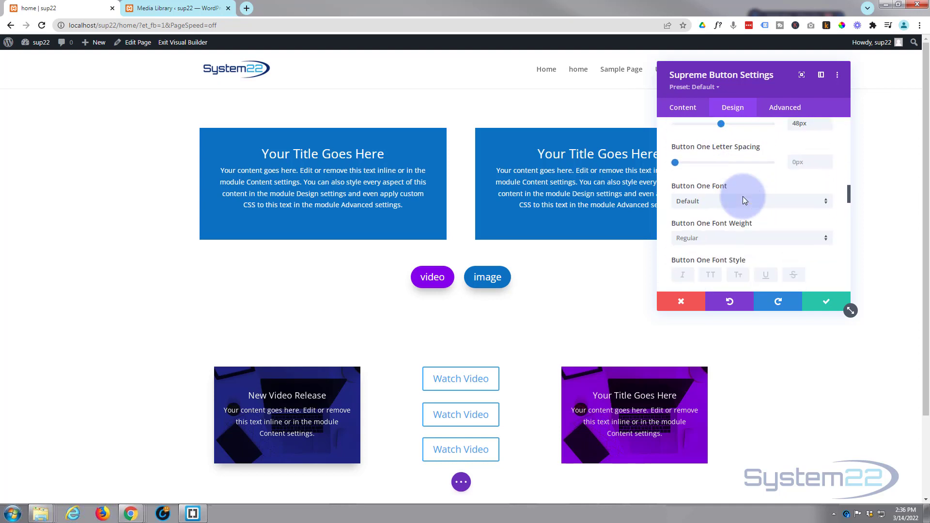
pyautogui.scroll(-5, 744, 201)
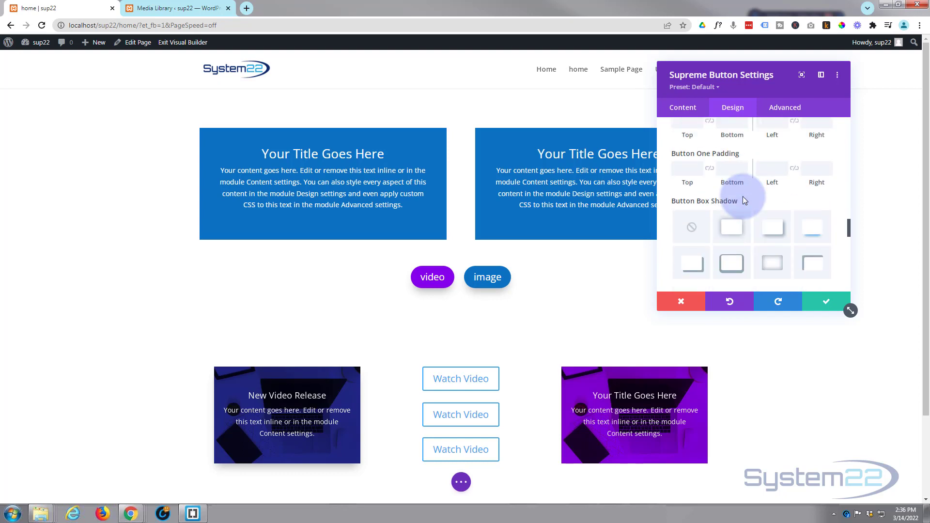
pyautogui.scroll(2, 744, 201)
pyautogui.click(690, 266)
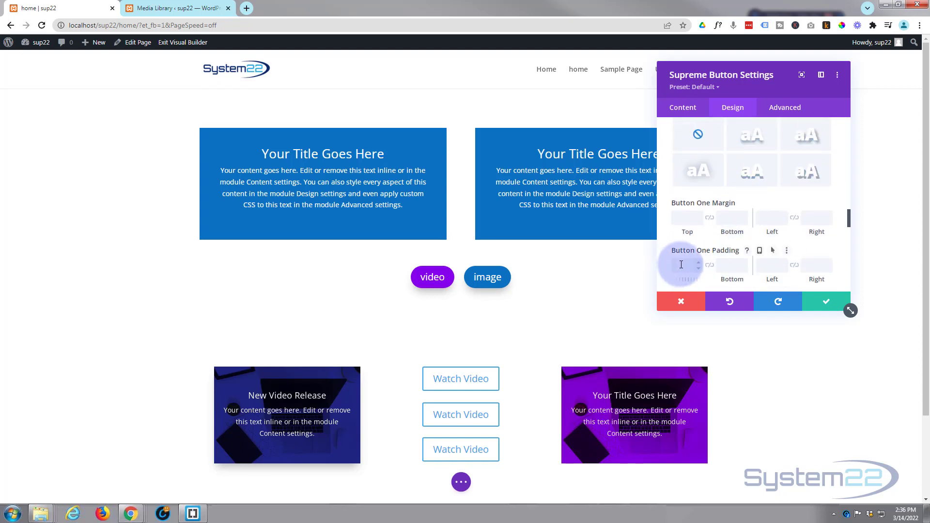
pyautogui.click(770, 265)
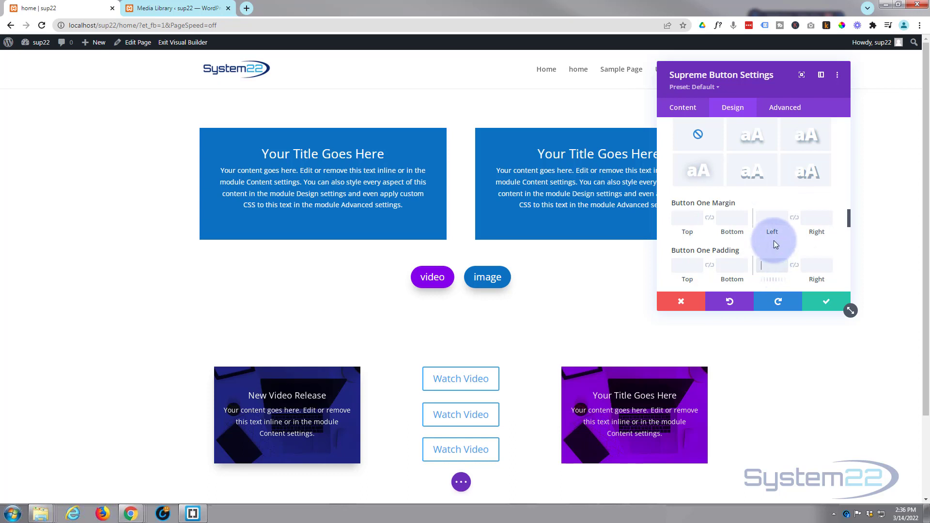
pyautogui.write('20')
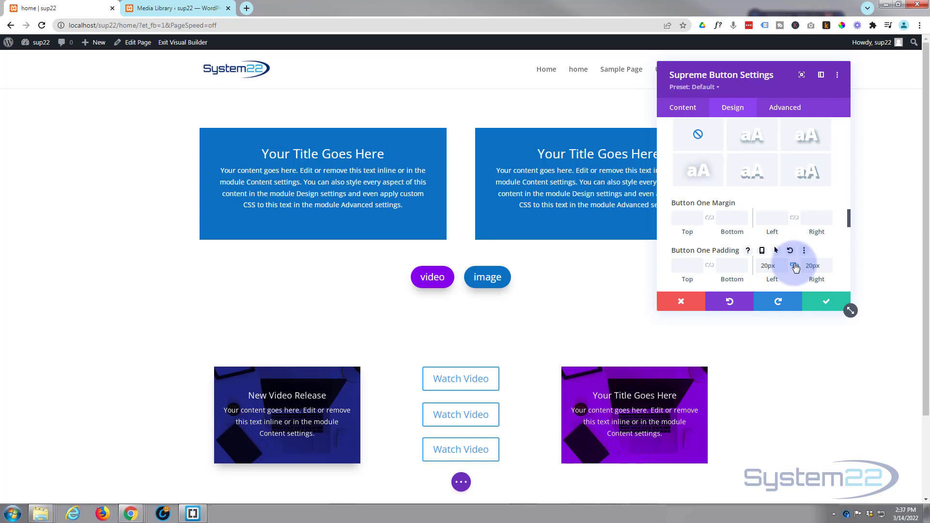
# Step: Try 30px for Button One's linked left and right padding and clear both values again
pyautogui.click(761, 268)
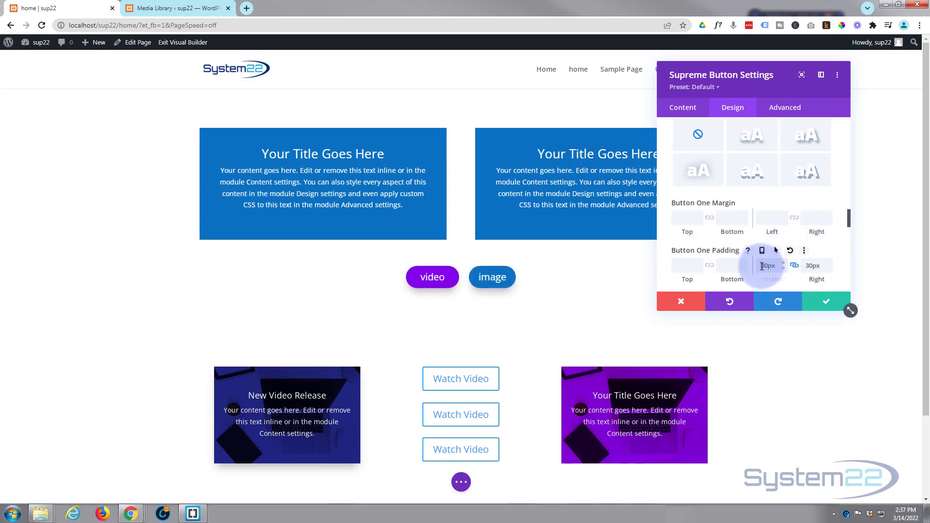
pyautogui.moveTo(760, 267); pyautogui.dragTo(780, 271)
pyautogui.press('BackSpace')
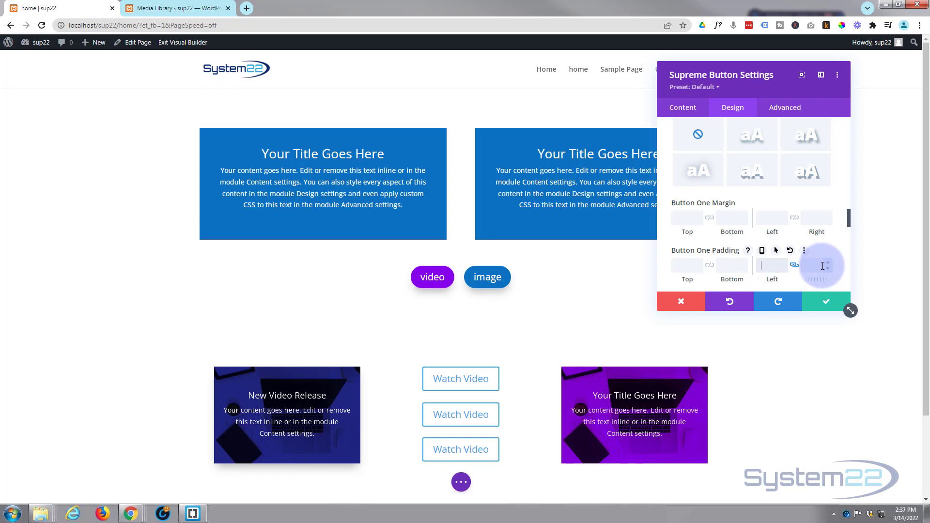
# Step: Add the custom CSS rule "width:150px;" to Button One
pyautogui.click(779, 112)
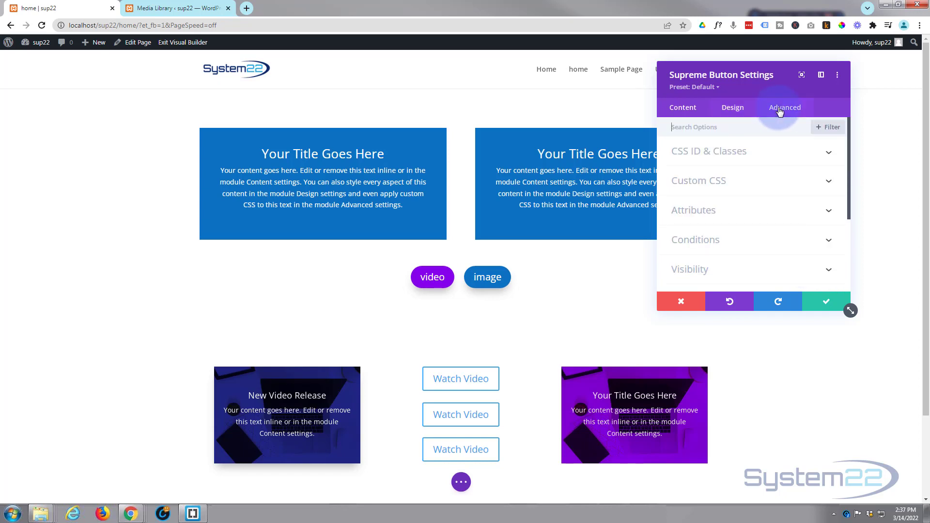
pyautogui.click(741, 180)
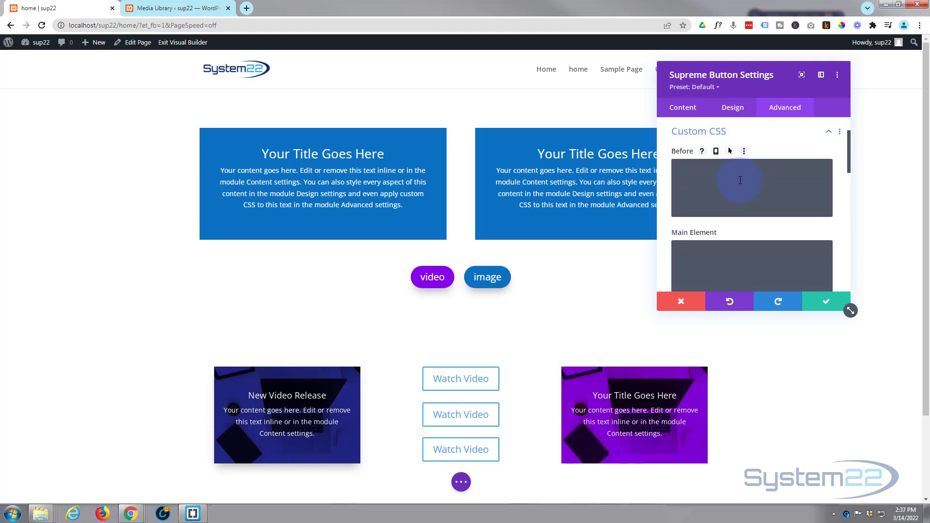
pyautogui.scroll(-5, 739, 180)
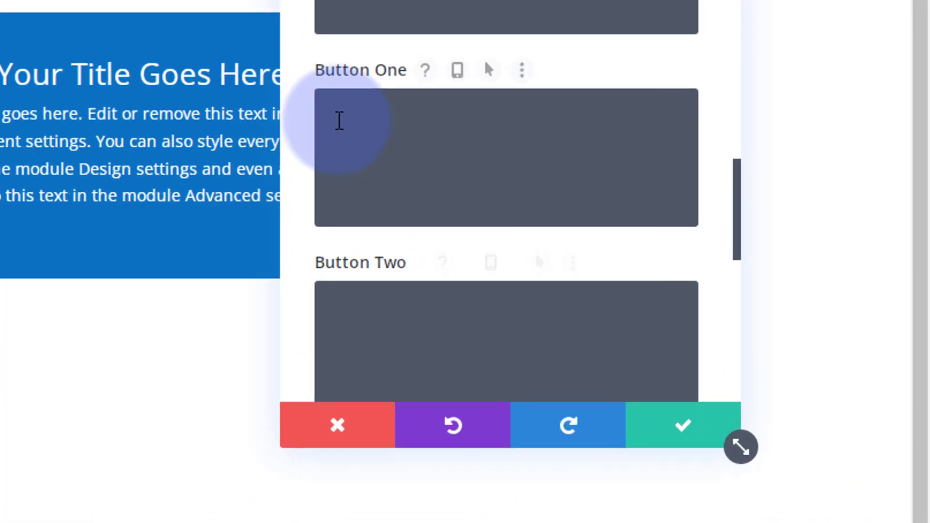
pyautogui.click(682, 172)
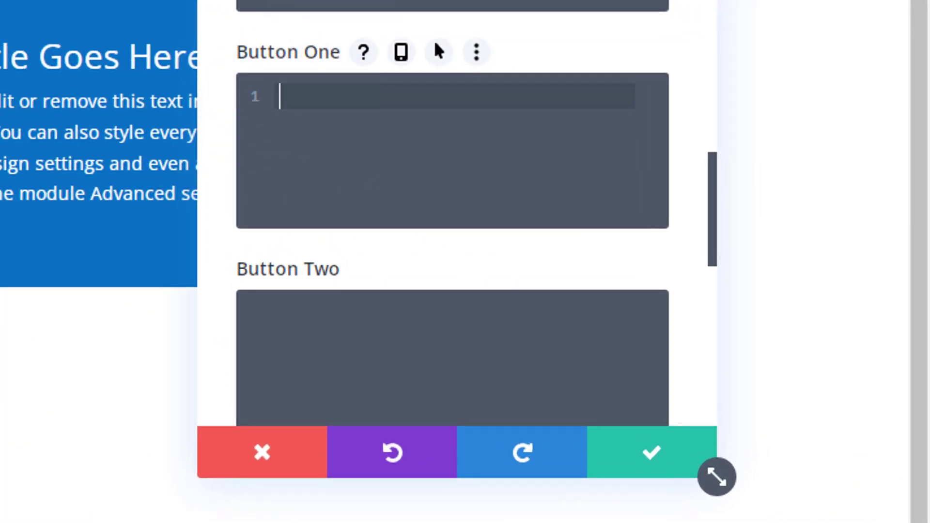
pyautogui.write('width')
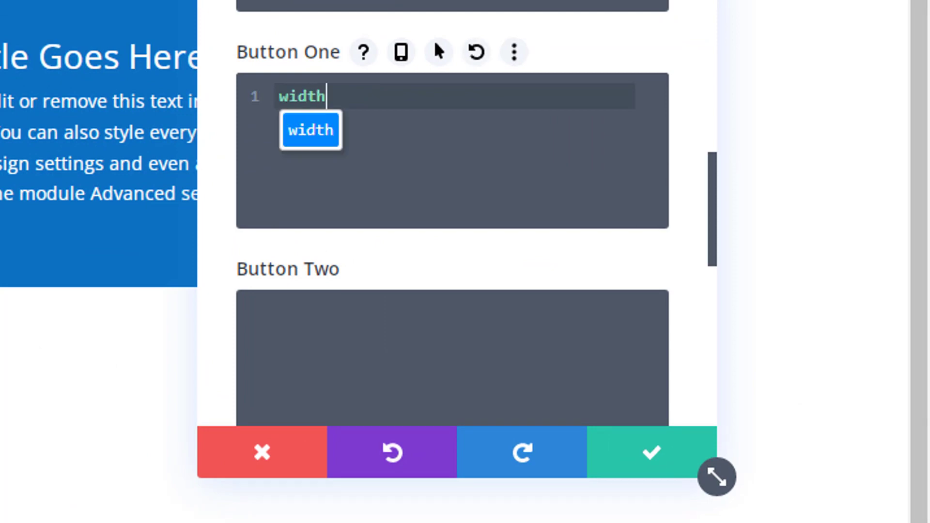
pyautogui.write(':15')
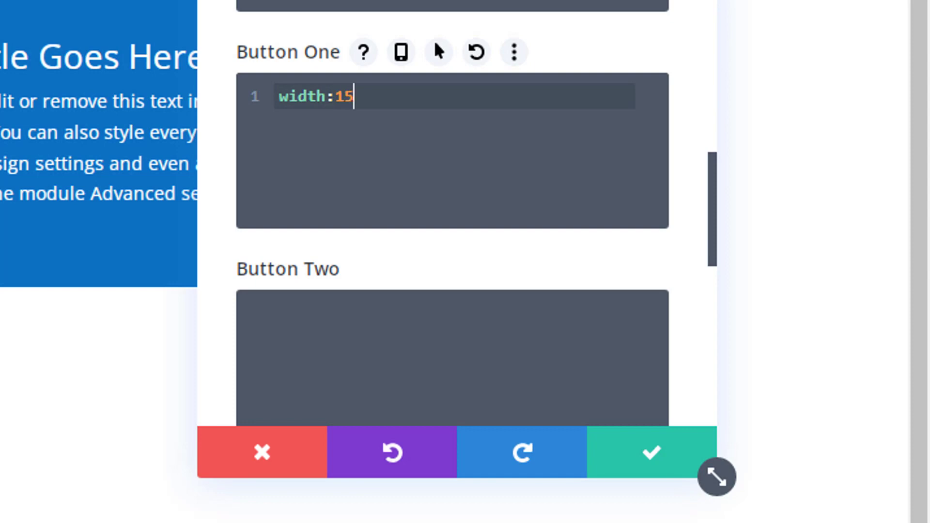
pyautogui.write('0px;')
# Step: Copy the "width:150px;" rule from Button One into Button Two's custom CSS
pyautogui.moveTo(452, 89); pyautogui.dragTo(281, 96)
pyautogui.hotkey('ctrl', 'c')
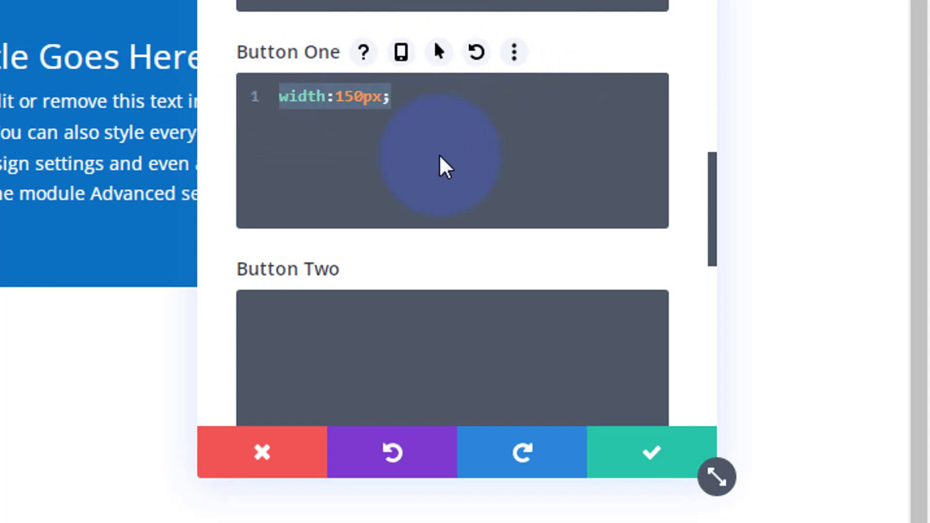
pyautogui.click(268, 325)
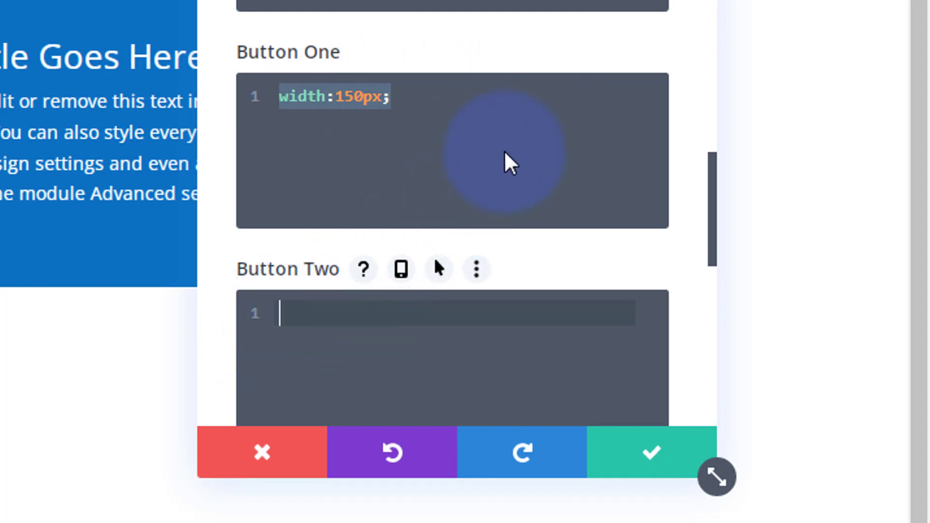
pyautogui.hotkey('ctrl', 'v')
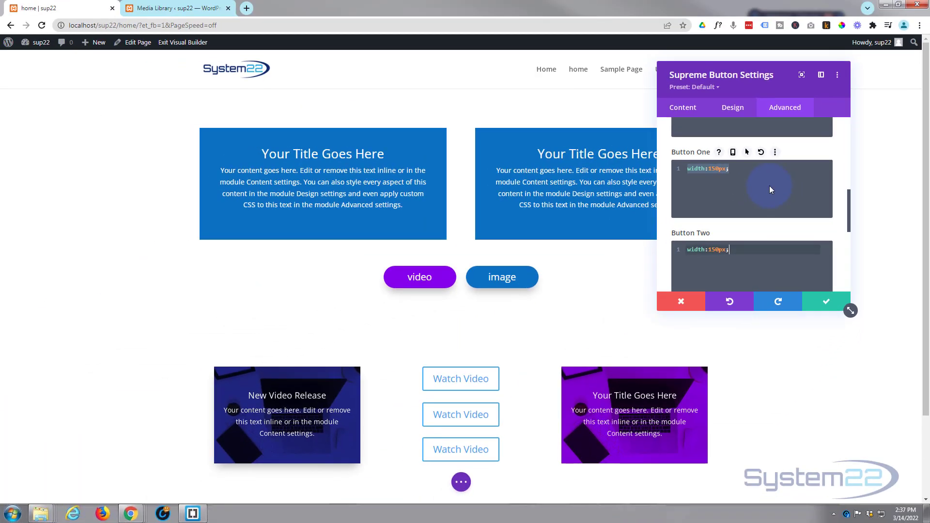
# Step: Save the module settings and the page, and exit the Visual Builder to the live page
pyautogui.click(826, 302)
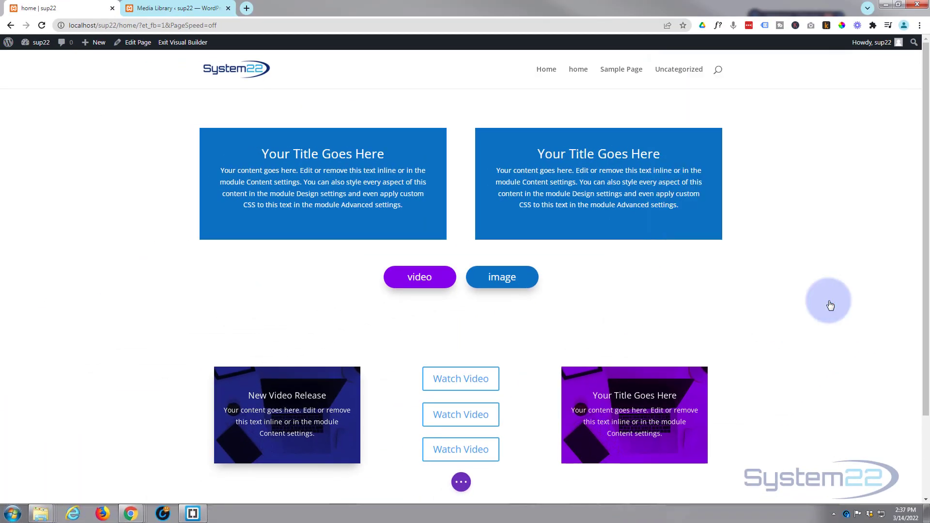
pyautogui.click(461, 484)
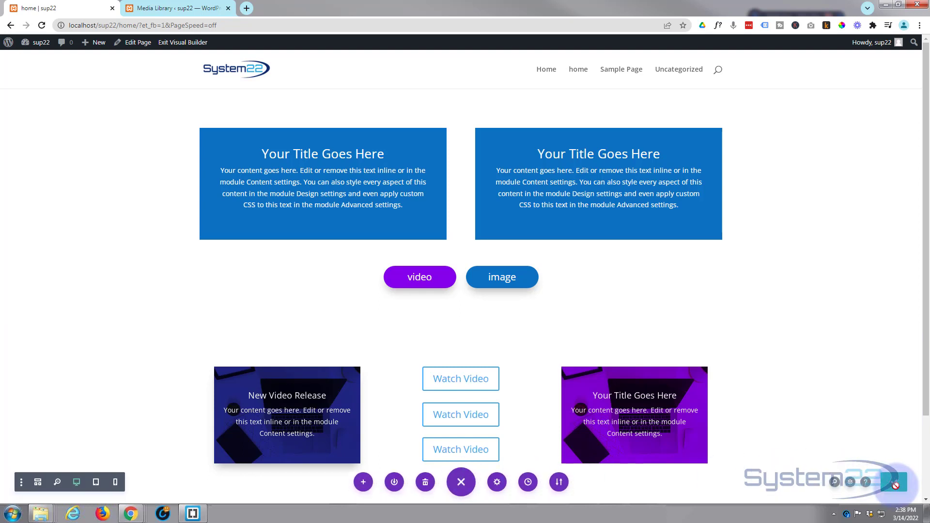
pyautogui.click(176, 44)
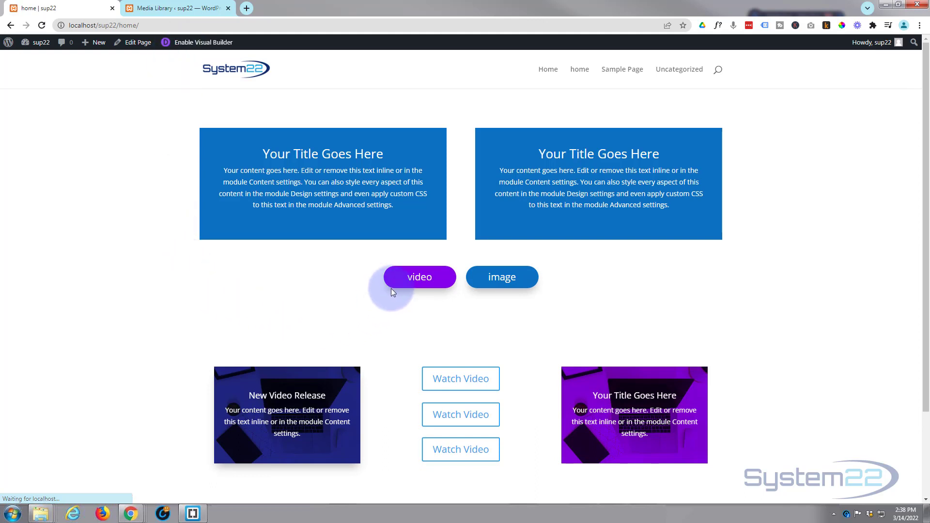
# Step: Test the video button by opening its lightbox, playing the video and closing the popup
pyautogui.click(415, 281)
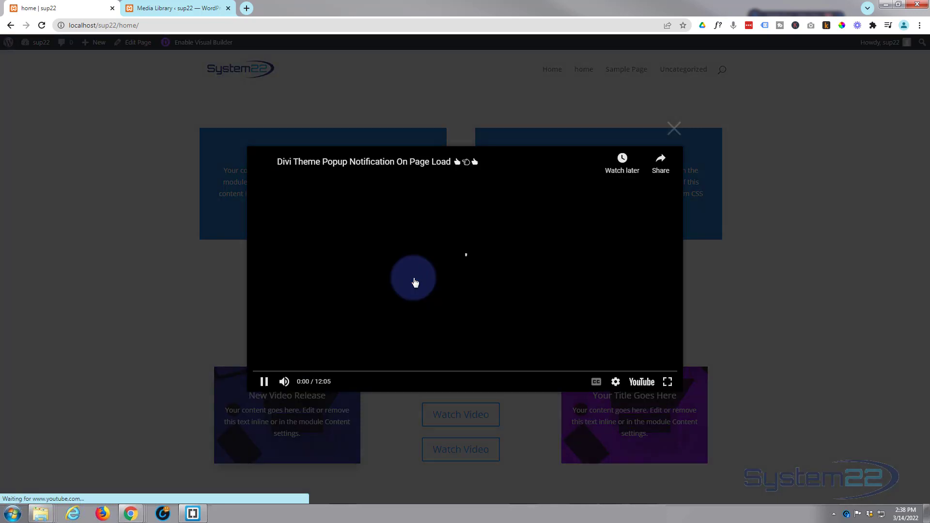
pyautogui.click(465, 272)
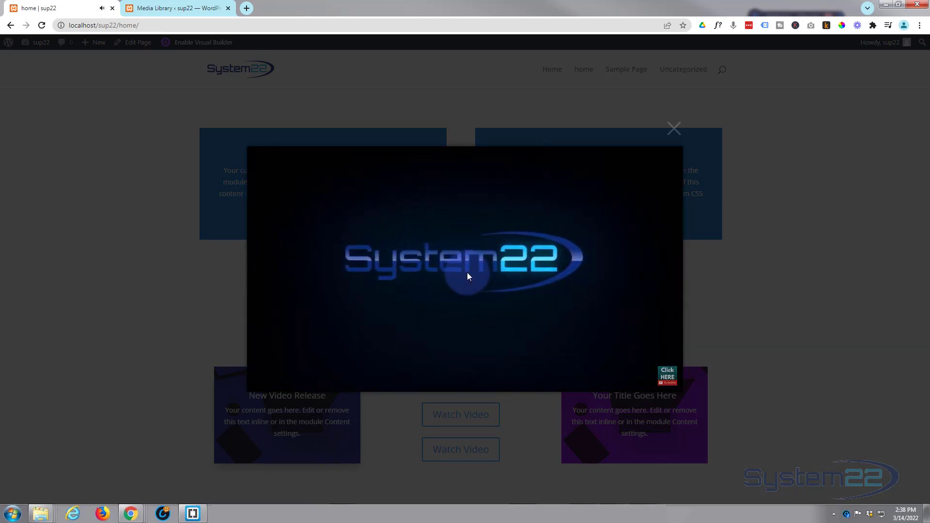
pyautogui.moveTo(437, 274)
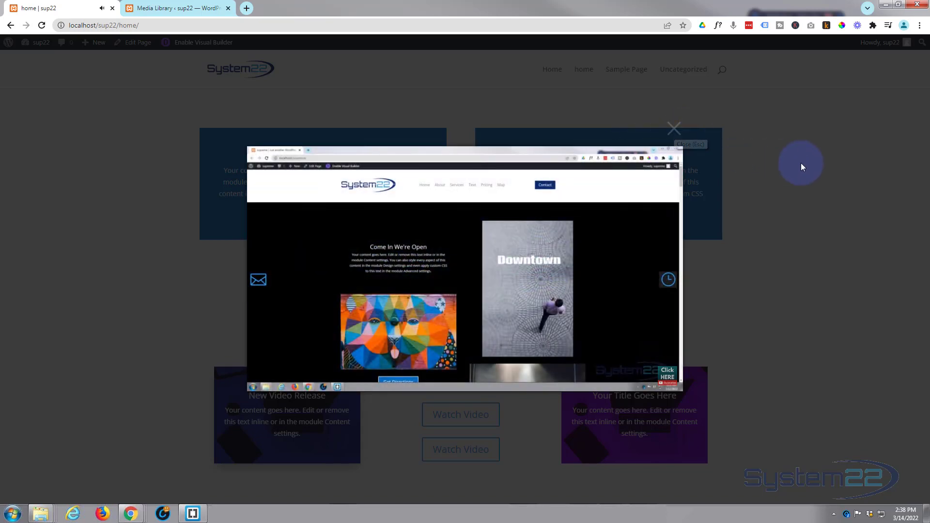
pyautogui.click(800, 165)
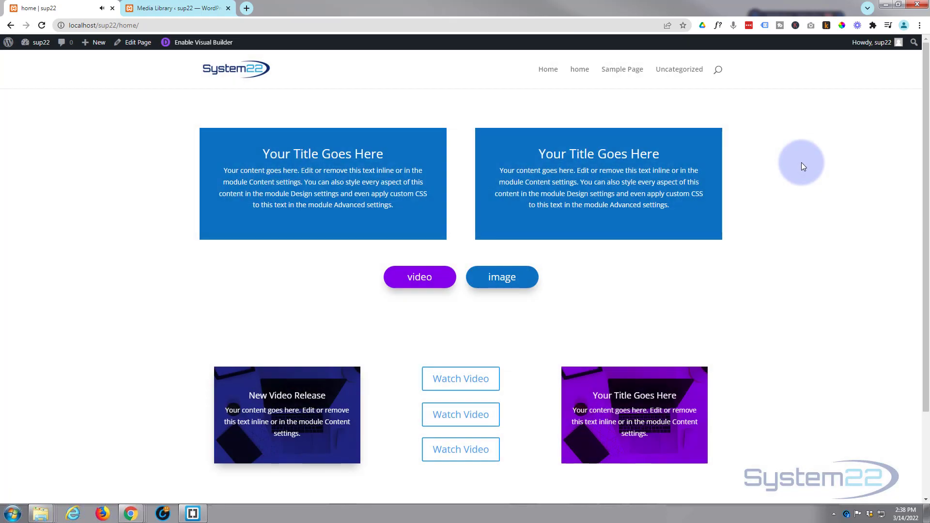
# Step: Test the image button by opening and closing its lightbox twice
pyautogui.click(523, 278)
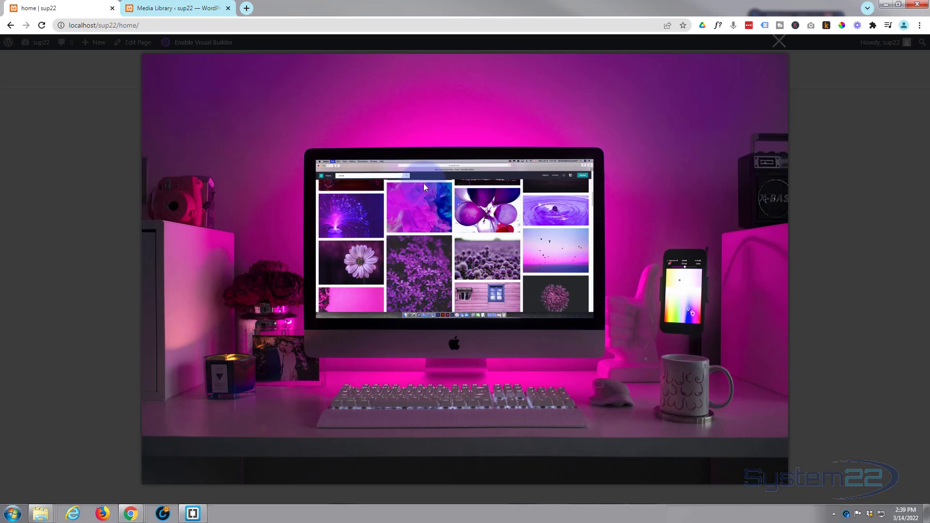
pyautogui.click(827, 131)
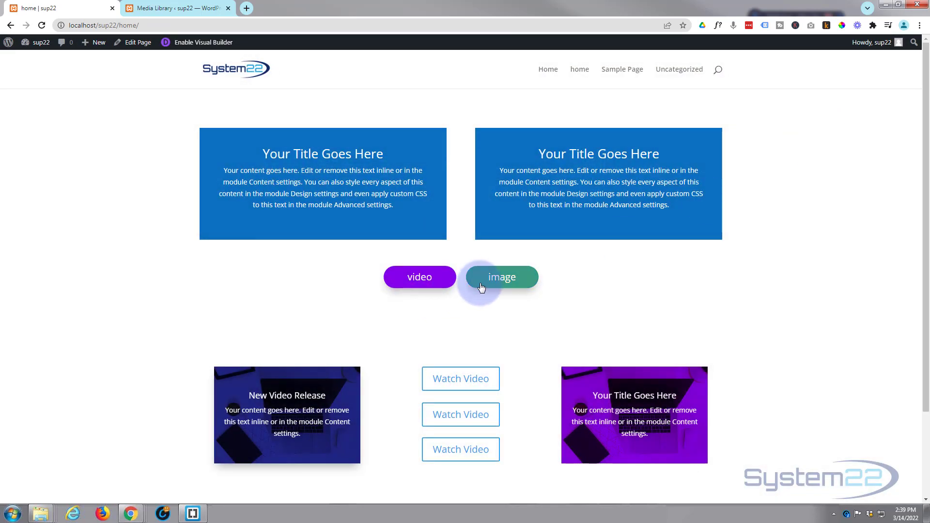
pyautogui.click(494, 280)
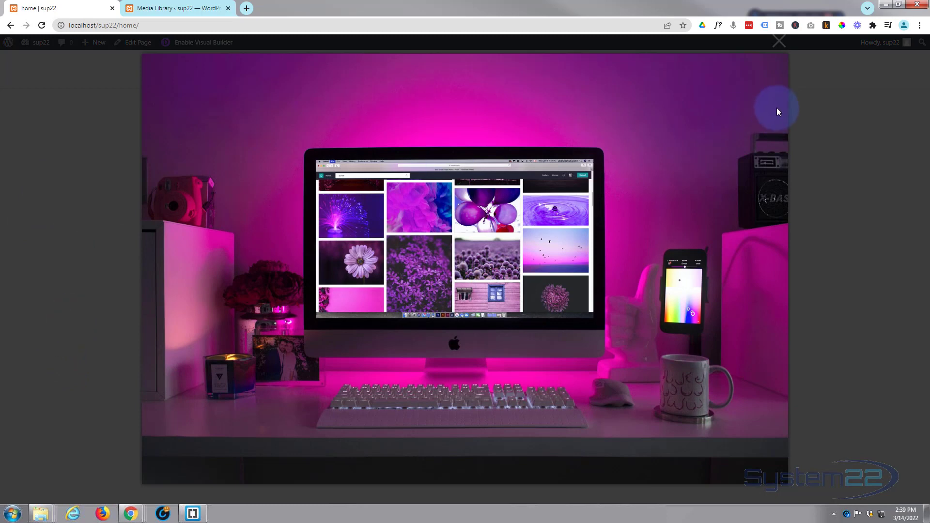
pyautogui.click(780, 43)
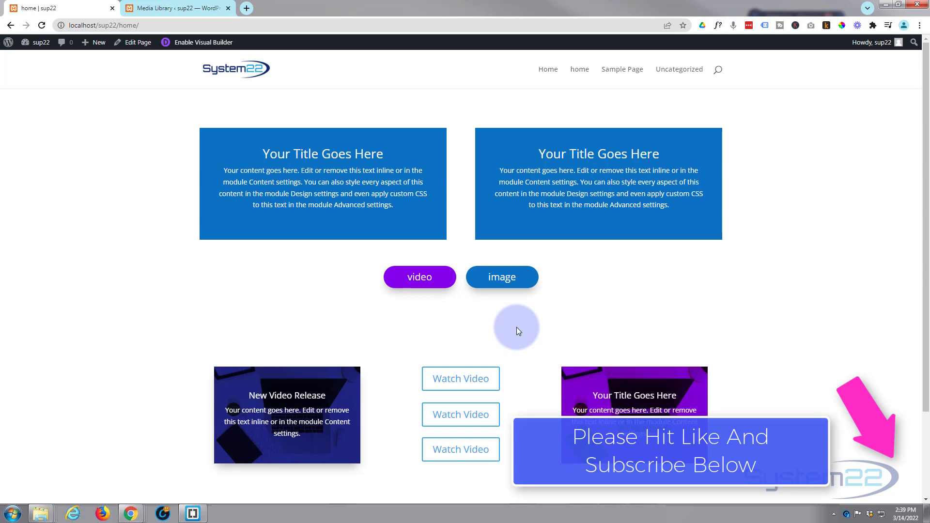
# Step: Check both buttons once more by opening and closing the video lightbox and the image lightbox
pyautogui.click(421, 284)
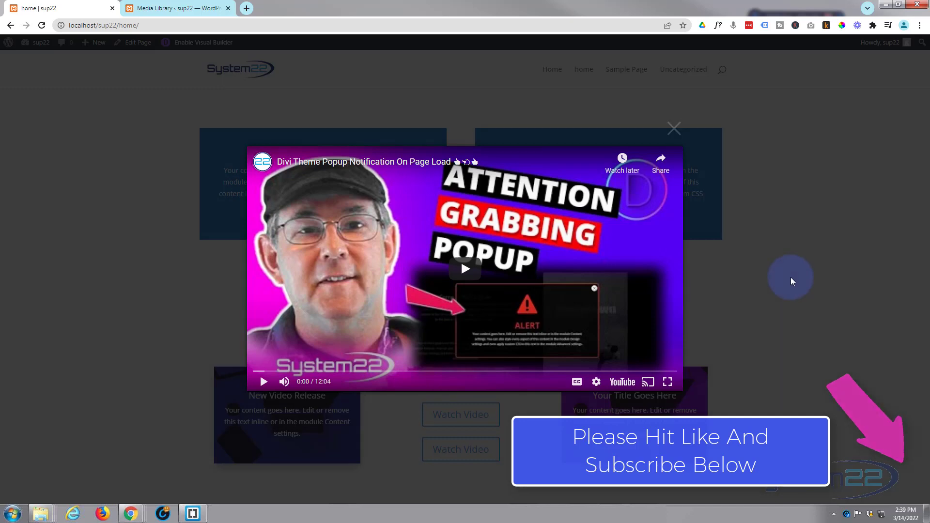
pyautogui.click(792, 281)
pyautogui.click(510, 283)
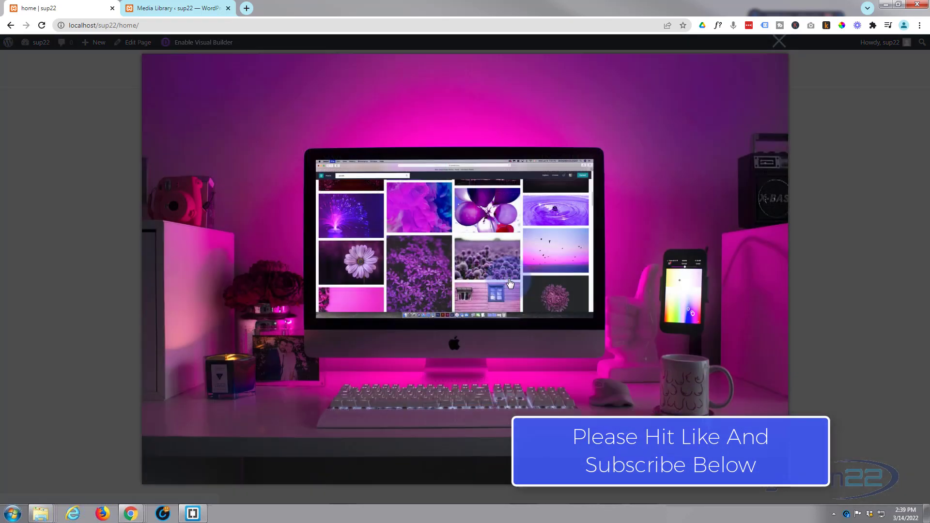
pyautogui.click(876, 224)
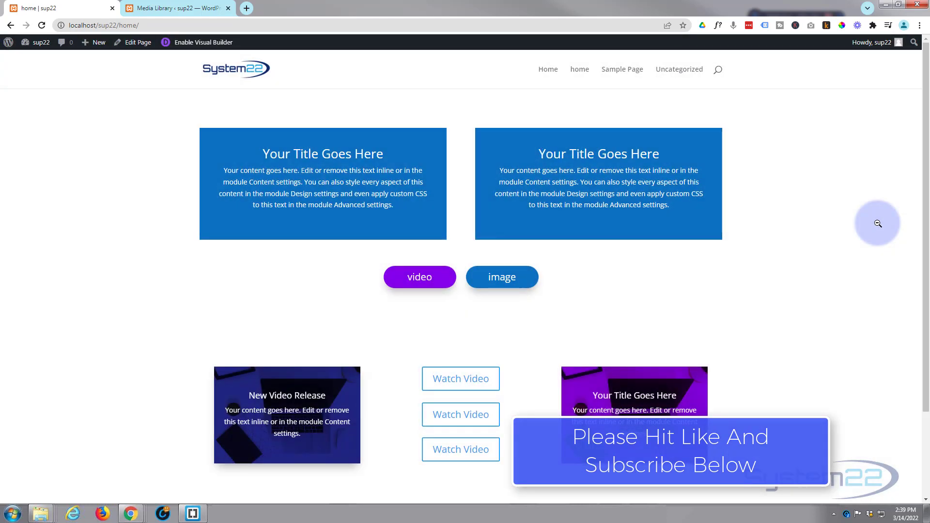